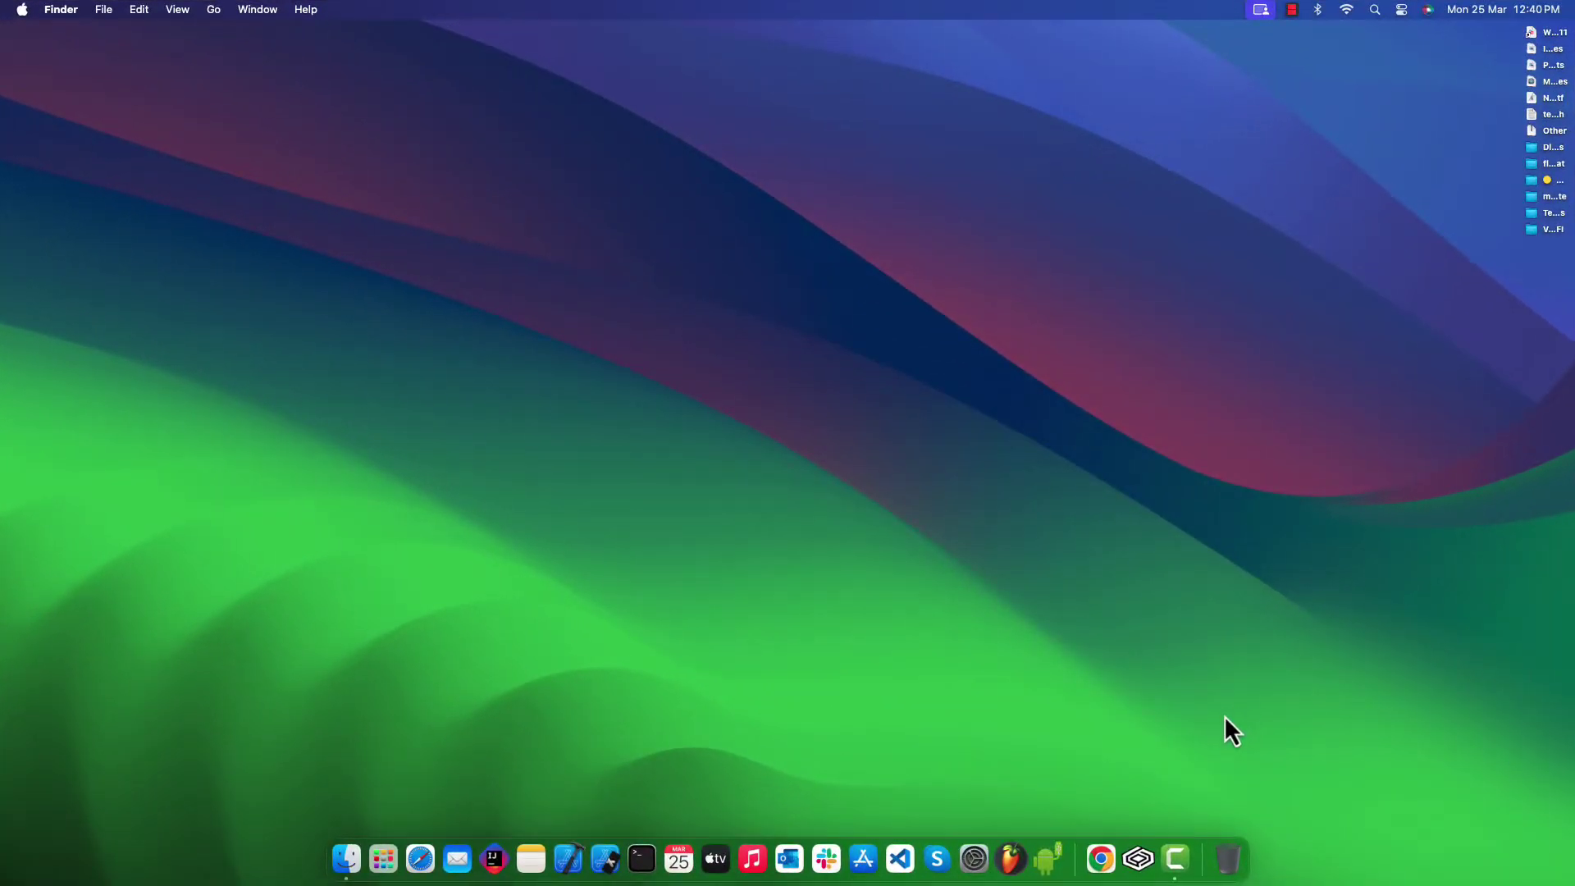
Launch CrossOver and check that About CrossOver reports version 24.0 (24.0.0.37007)
left_click(1138, 853)
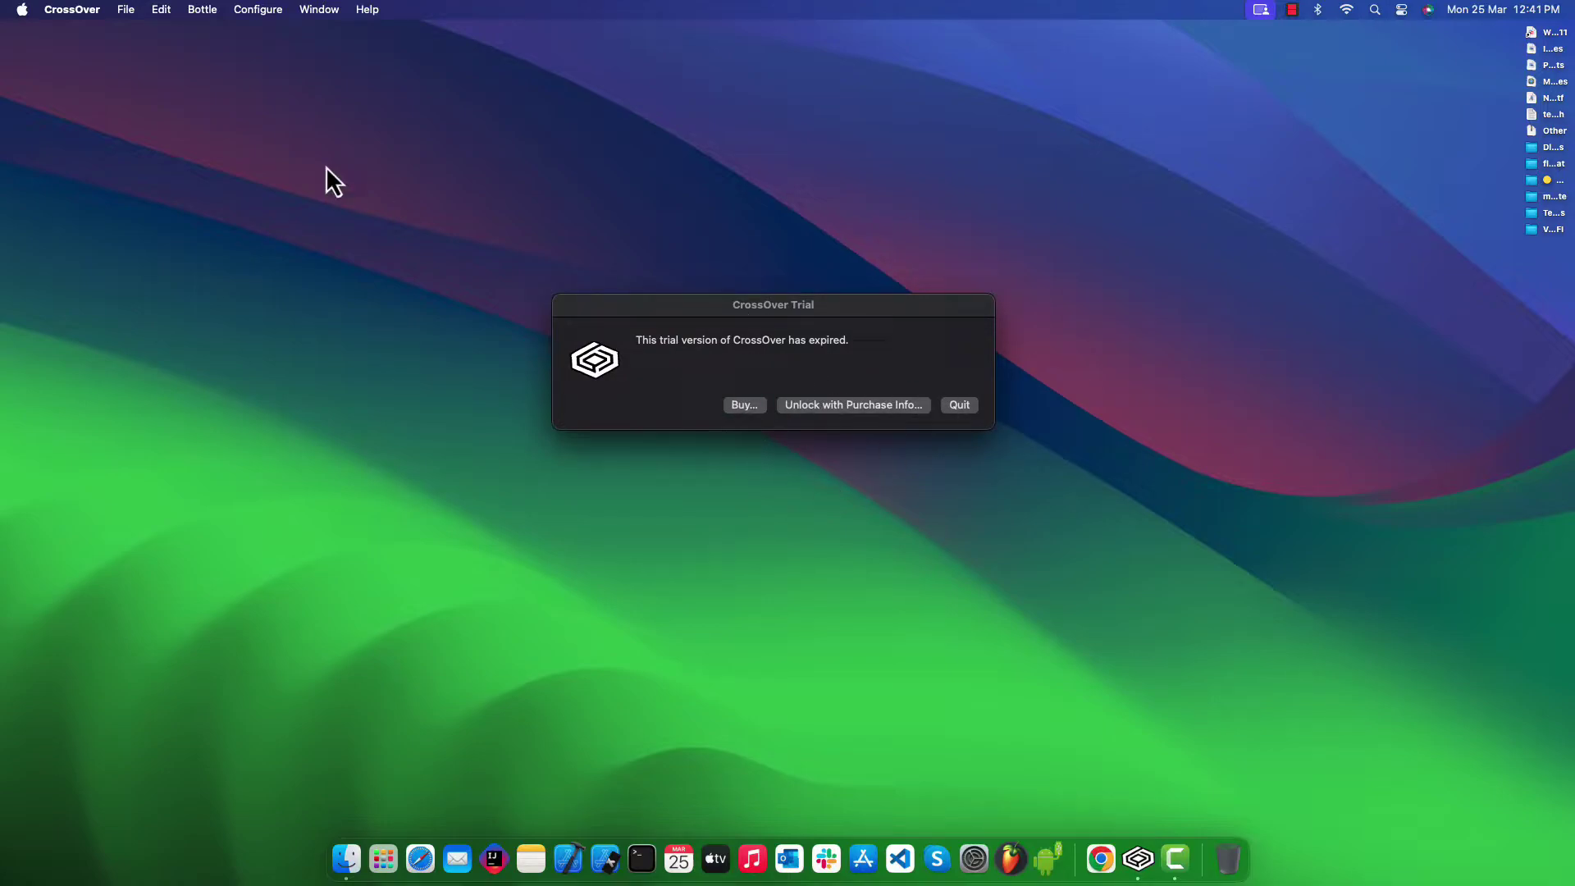
left_click(72, 11)
left_click(78, 33)
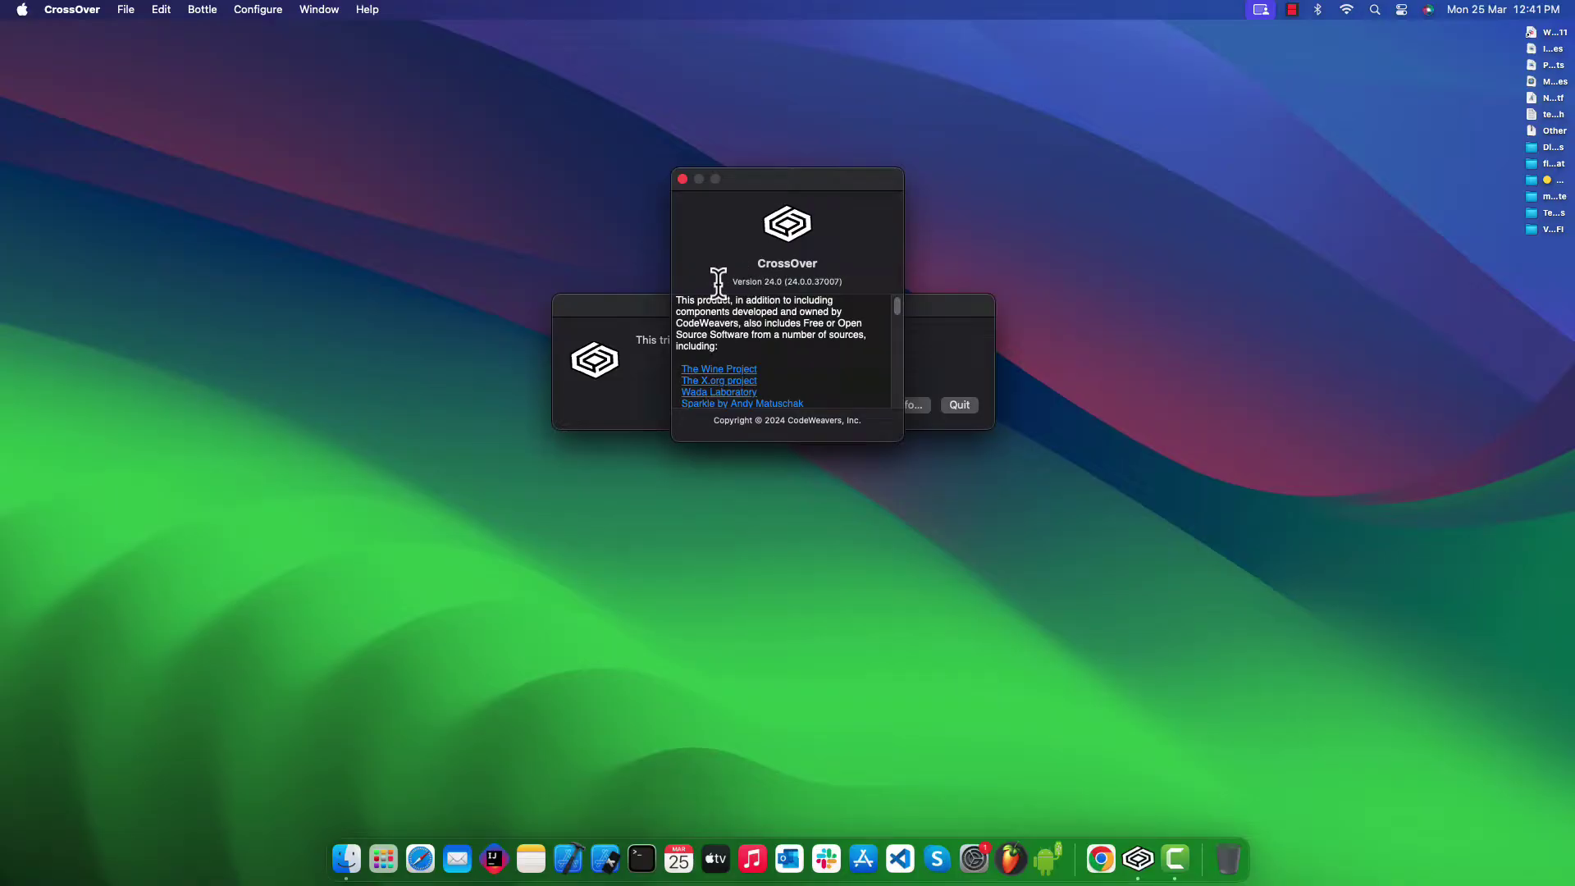
left_click_drag(721, 281, 860, 282)
Close the About window and quit CrossOver from the expired-trial notice
left_click(683, 179)
left_click_drag(734, 317, 704, 345)
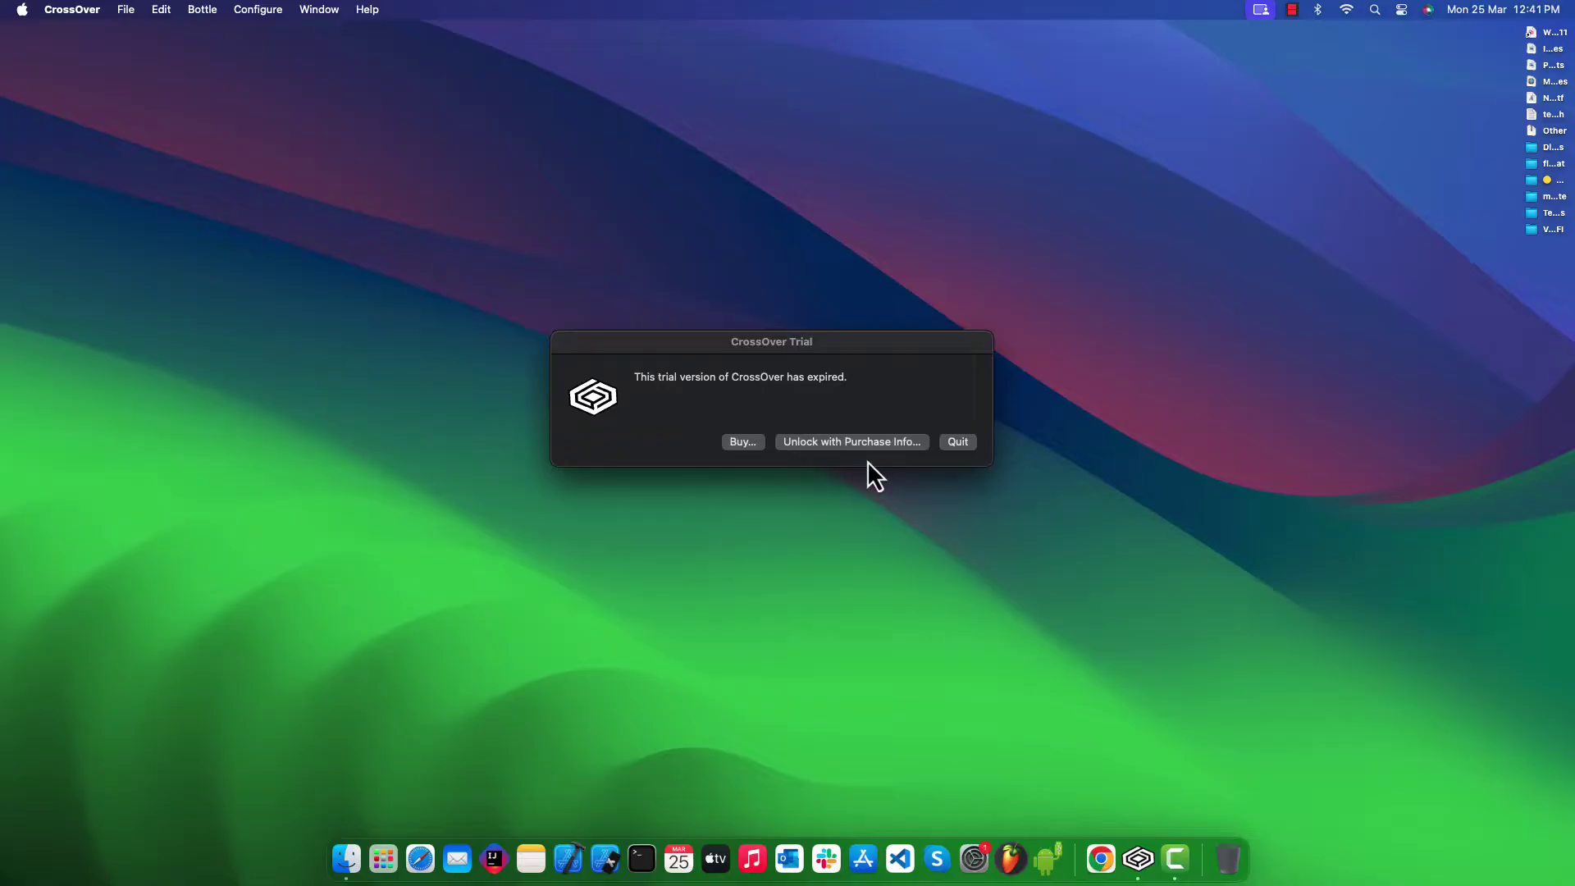
left_click(958, 448)
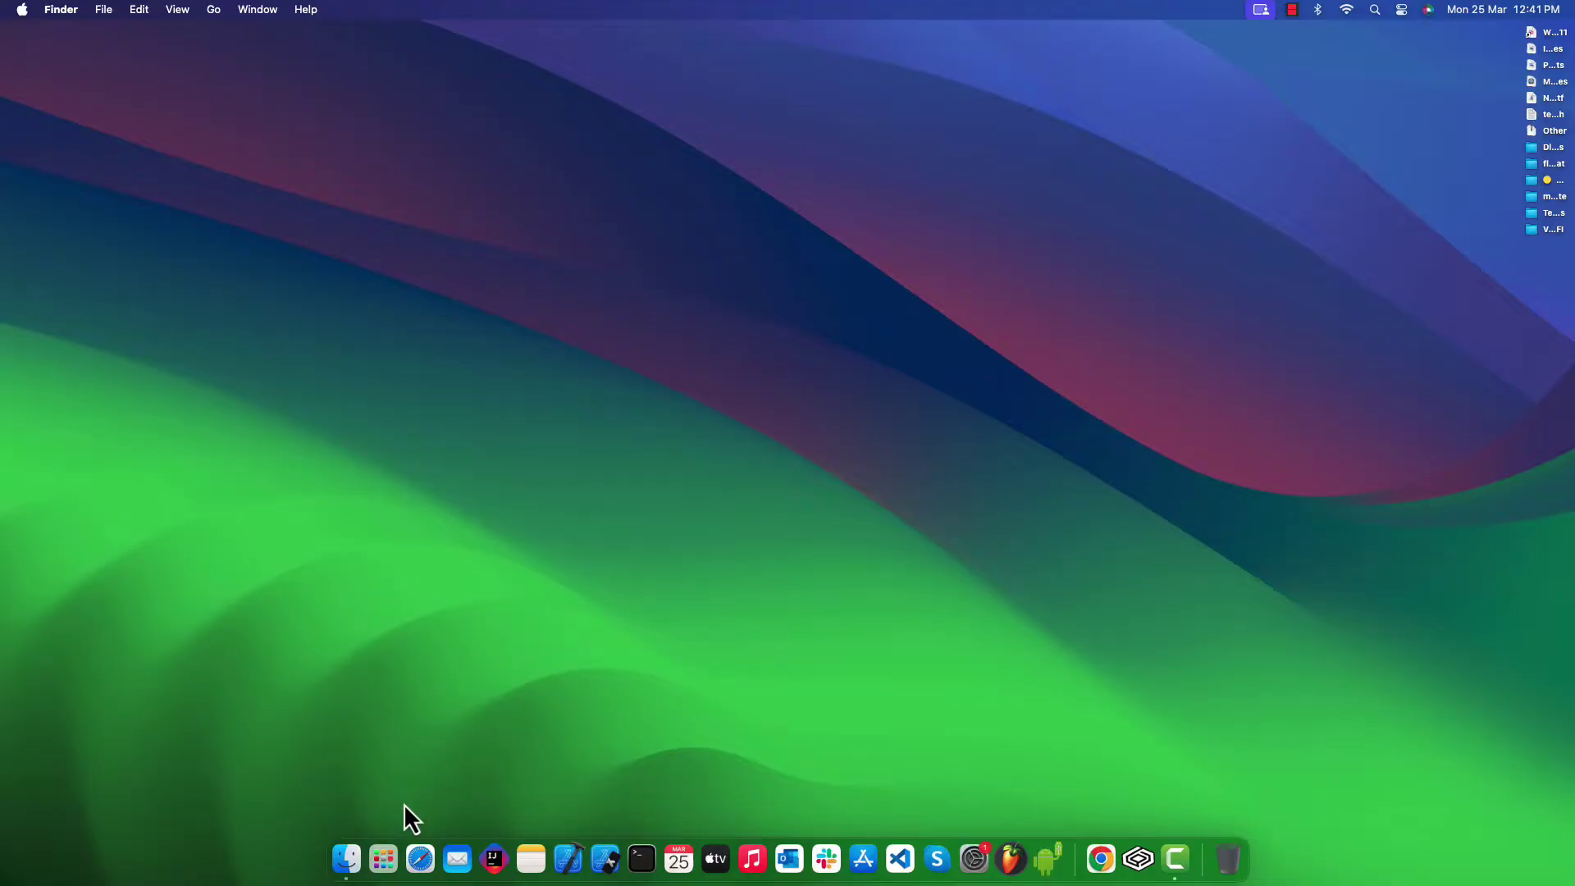
Open the hidden Library folder of the home folder in Finder via the Go menu
left_click(351, 838)
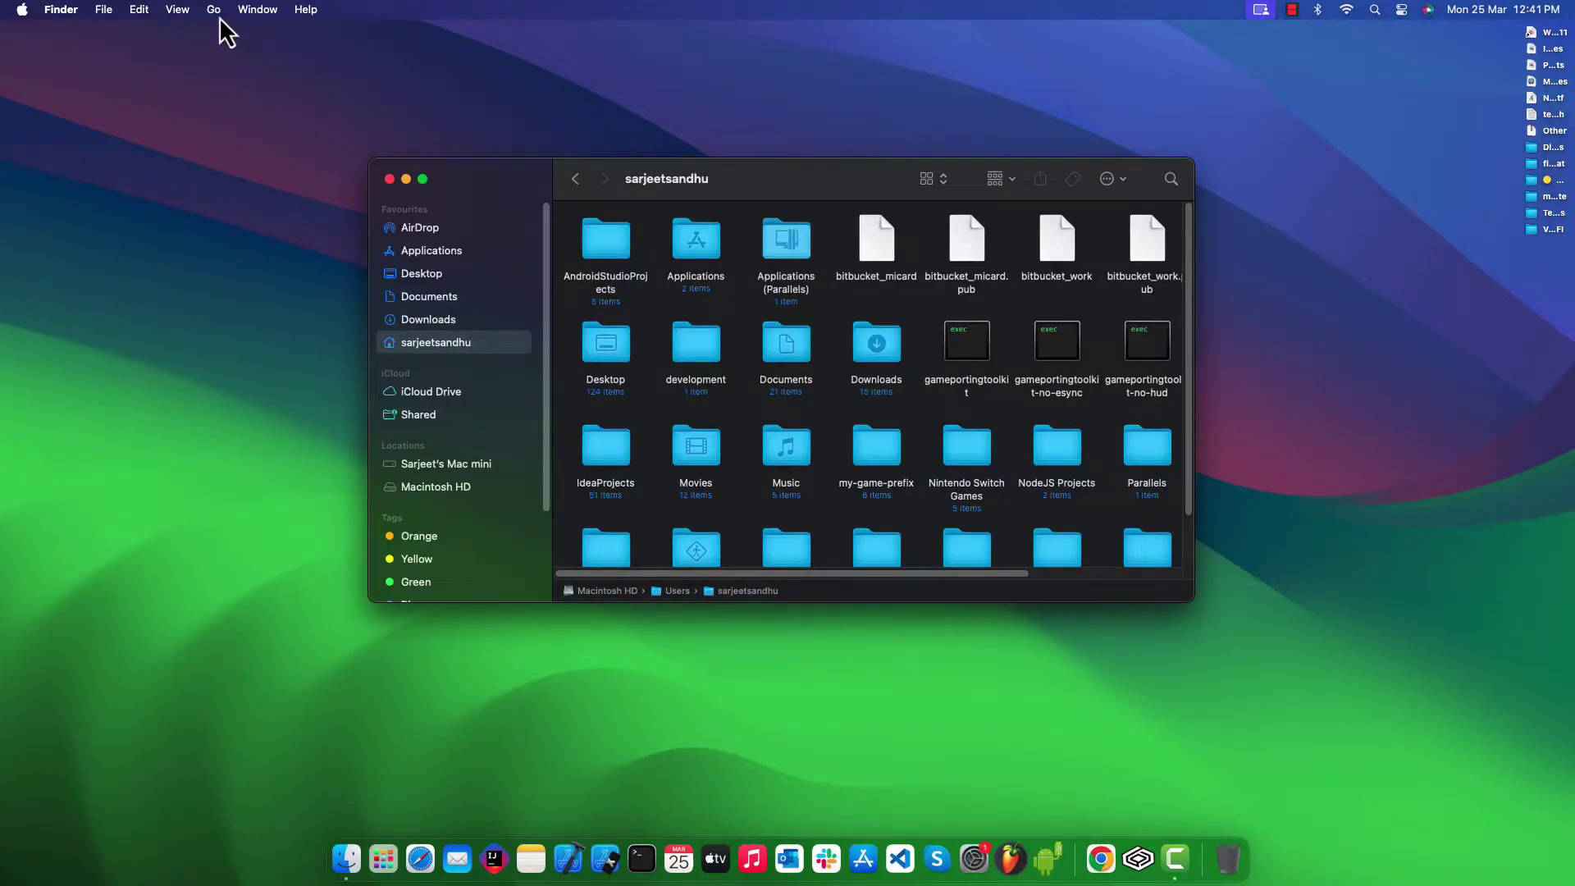
left_click(216, 12)
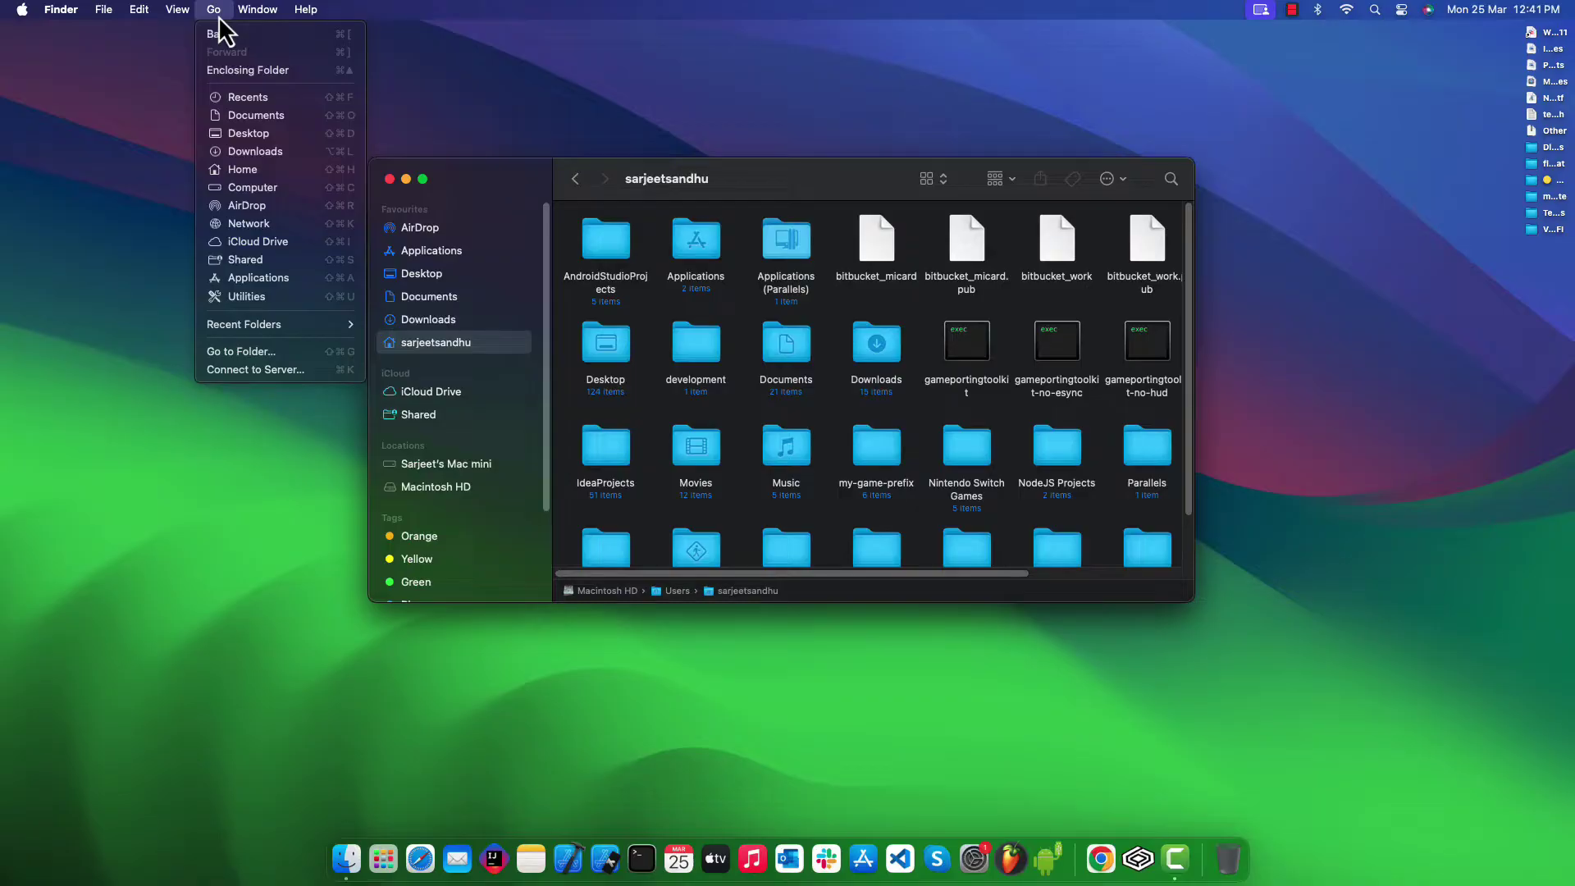
key("alt")
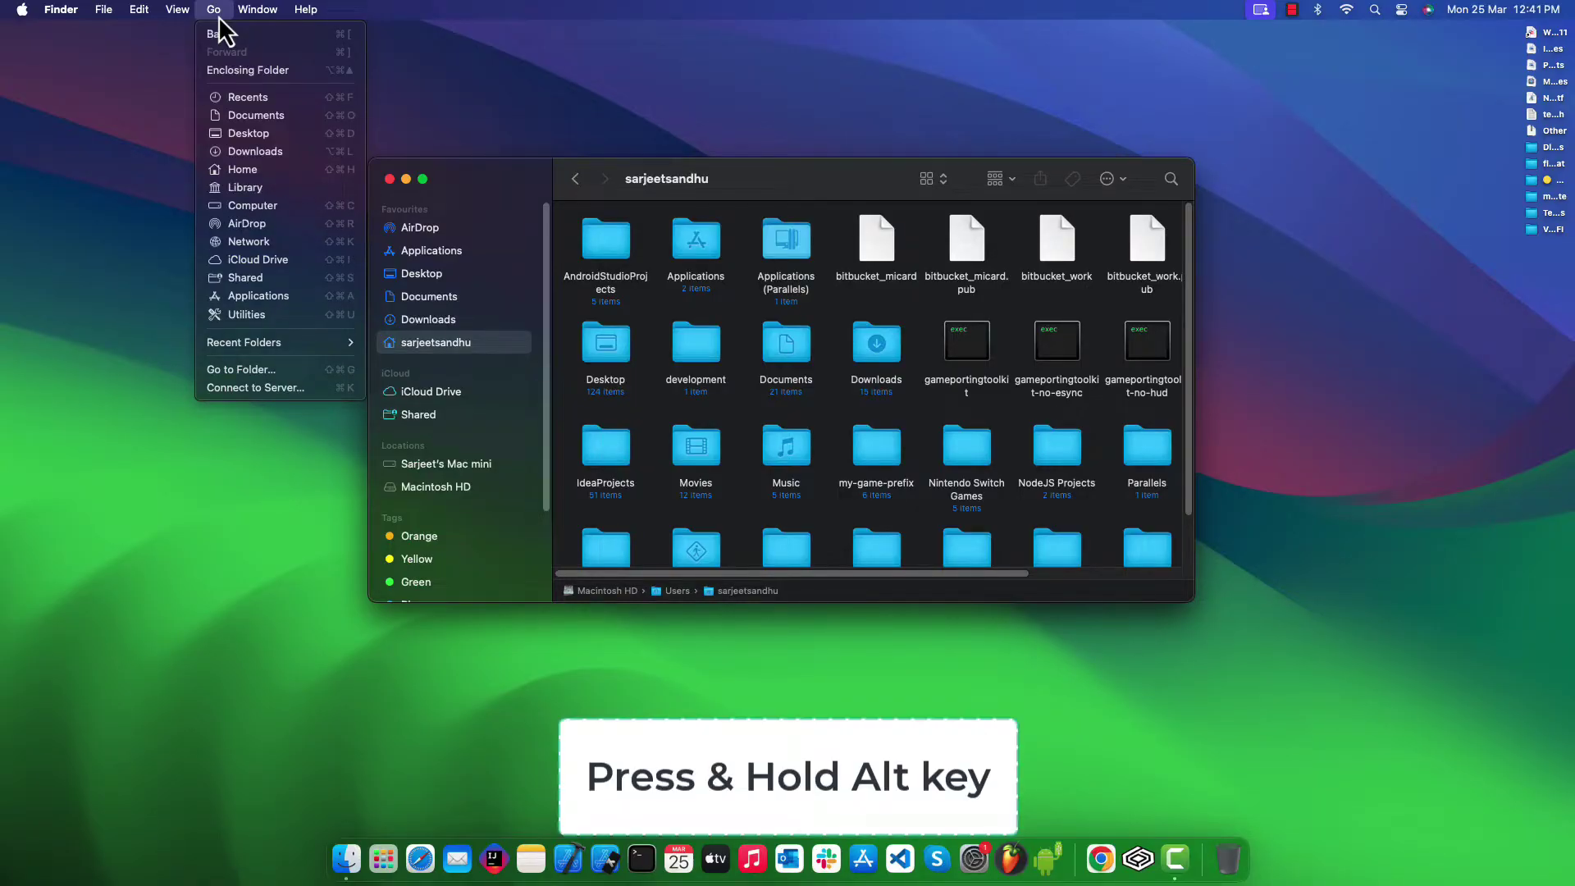
key("alt")
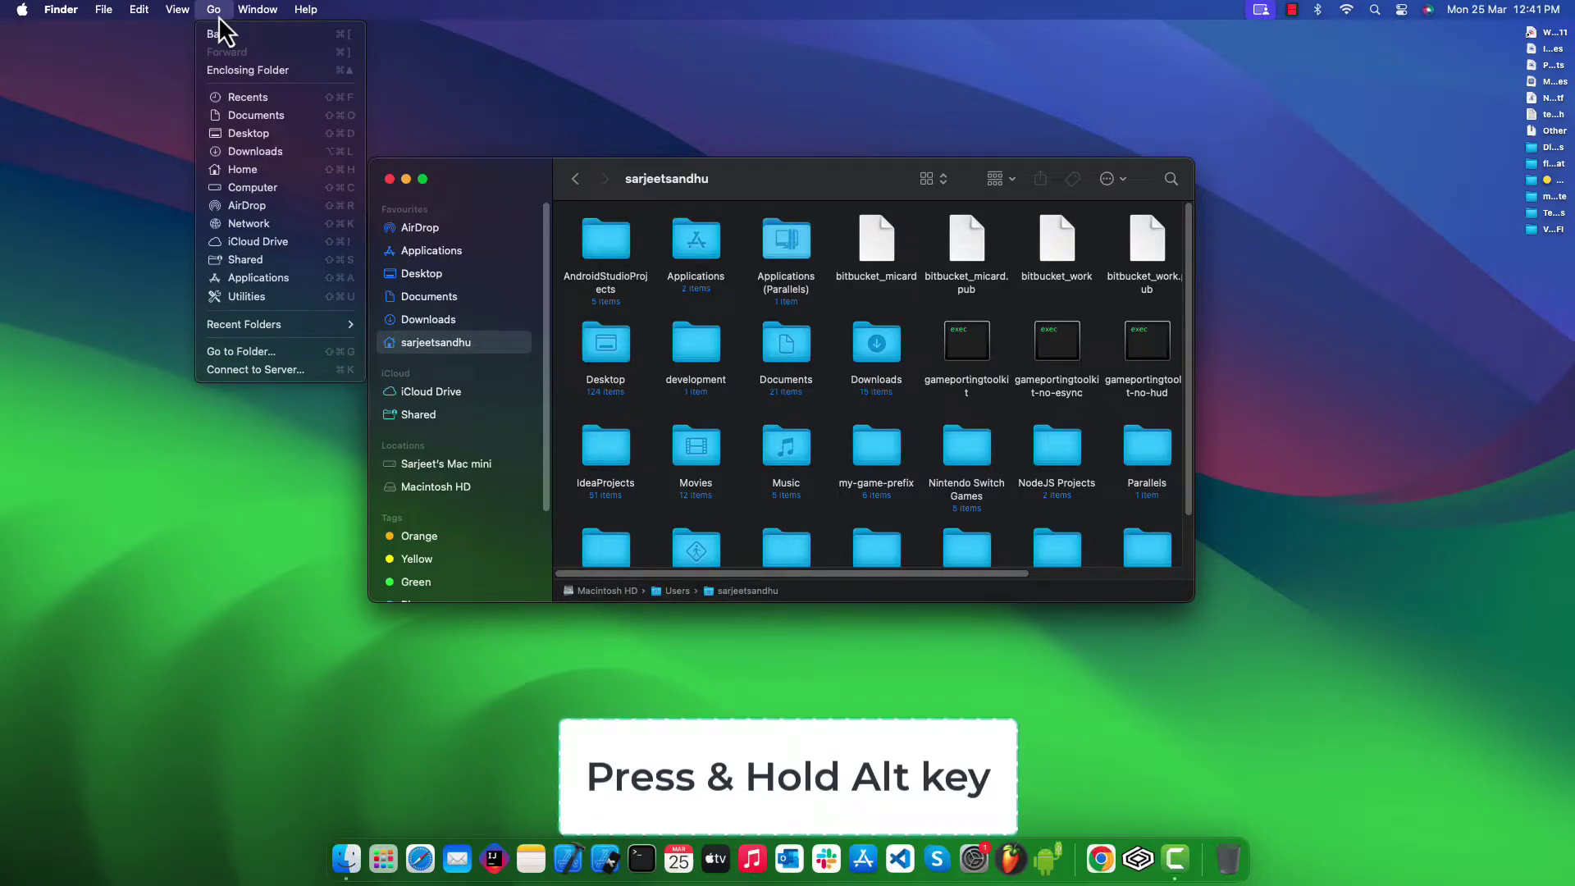
key("alt")
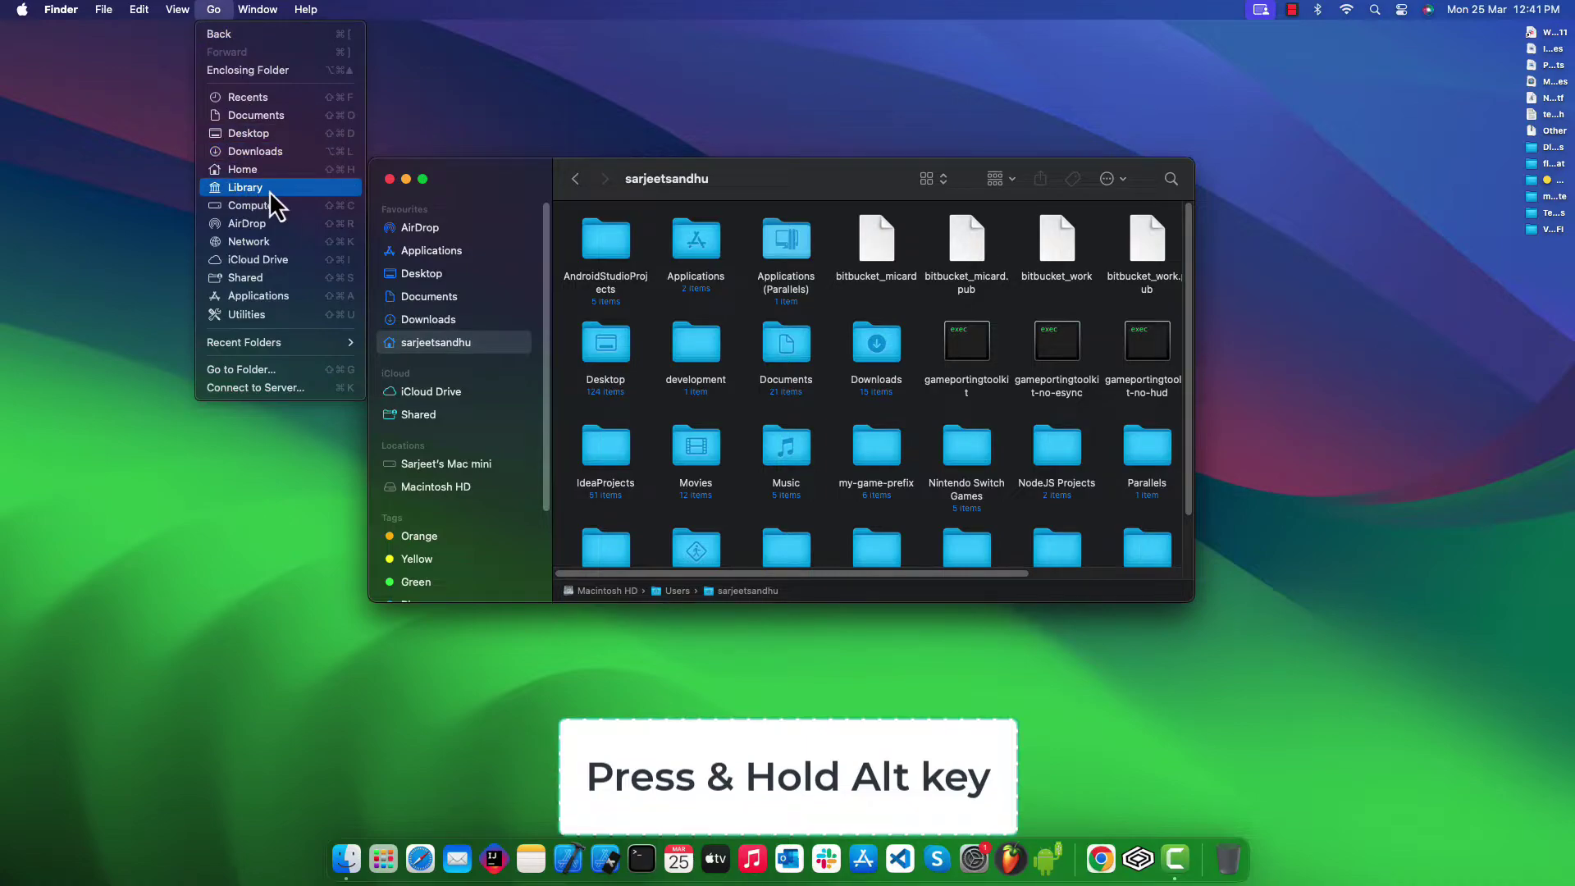
key("alt")
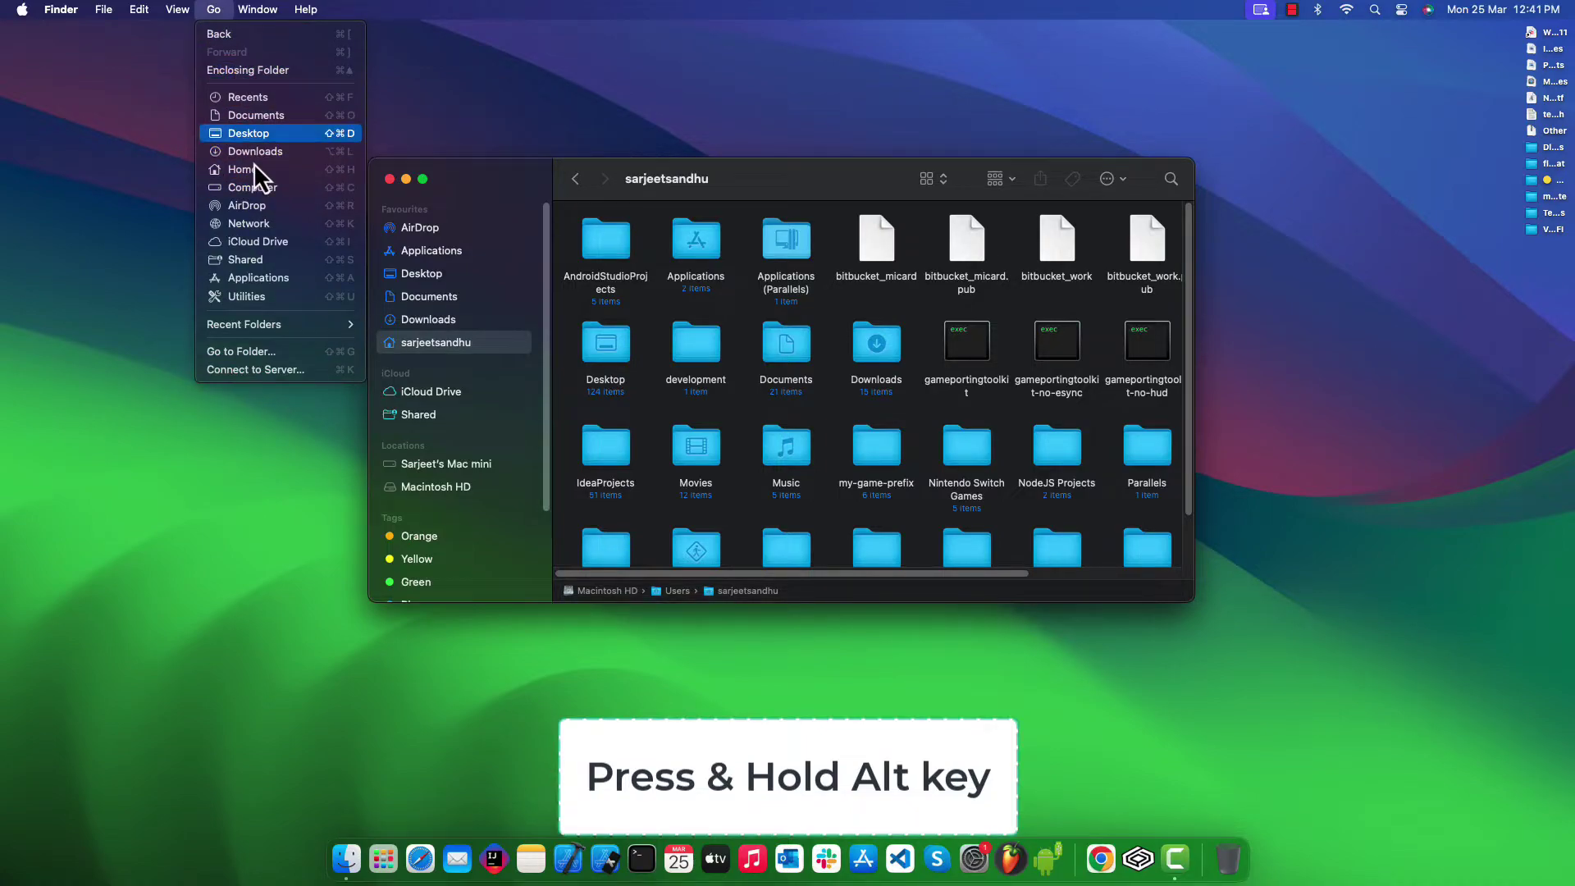
key("alt")
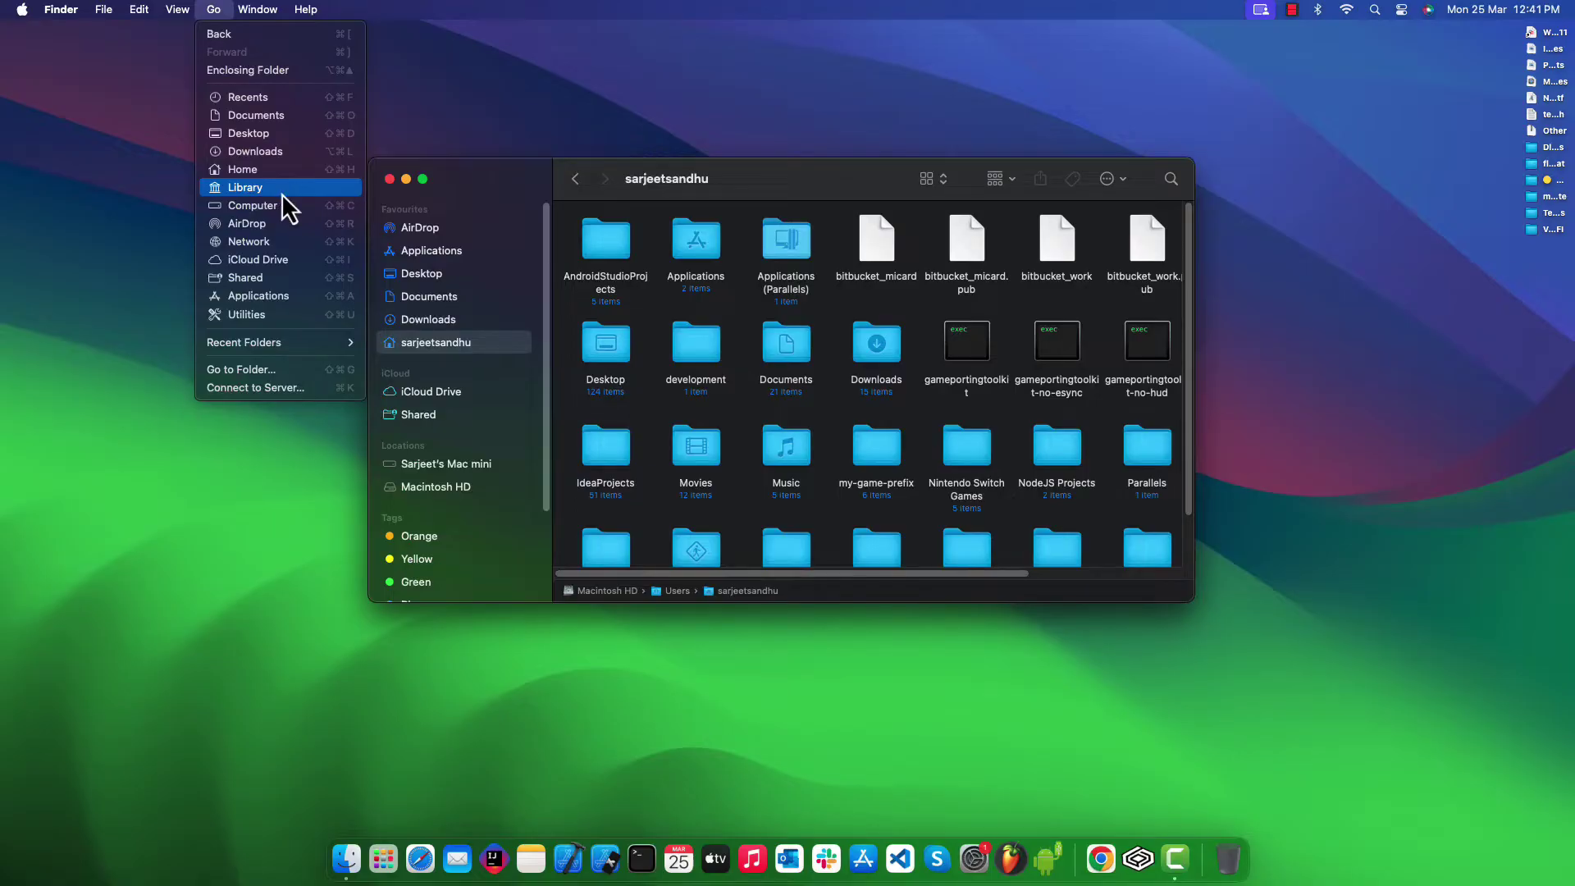
left_click(283, 193)
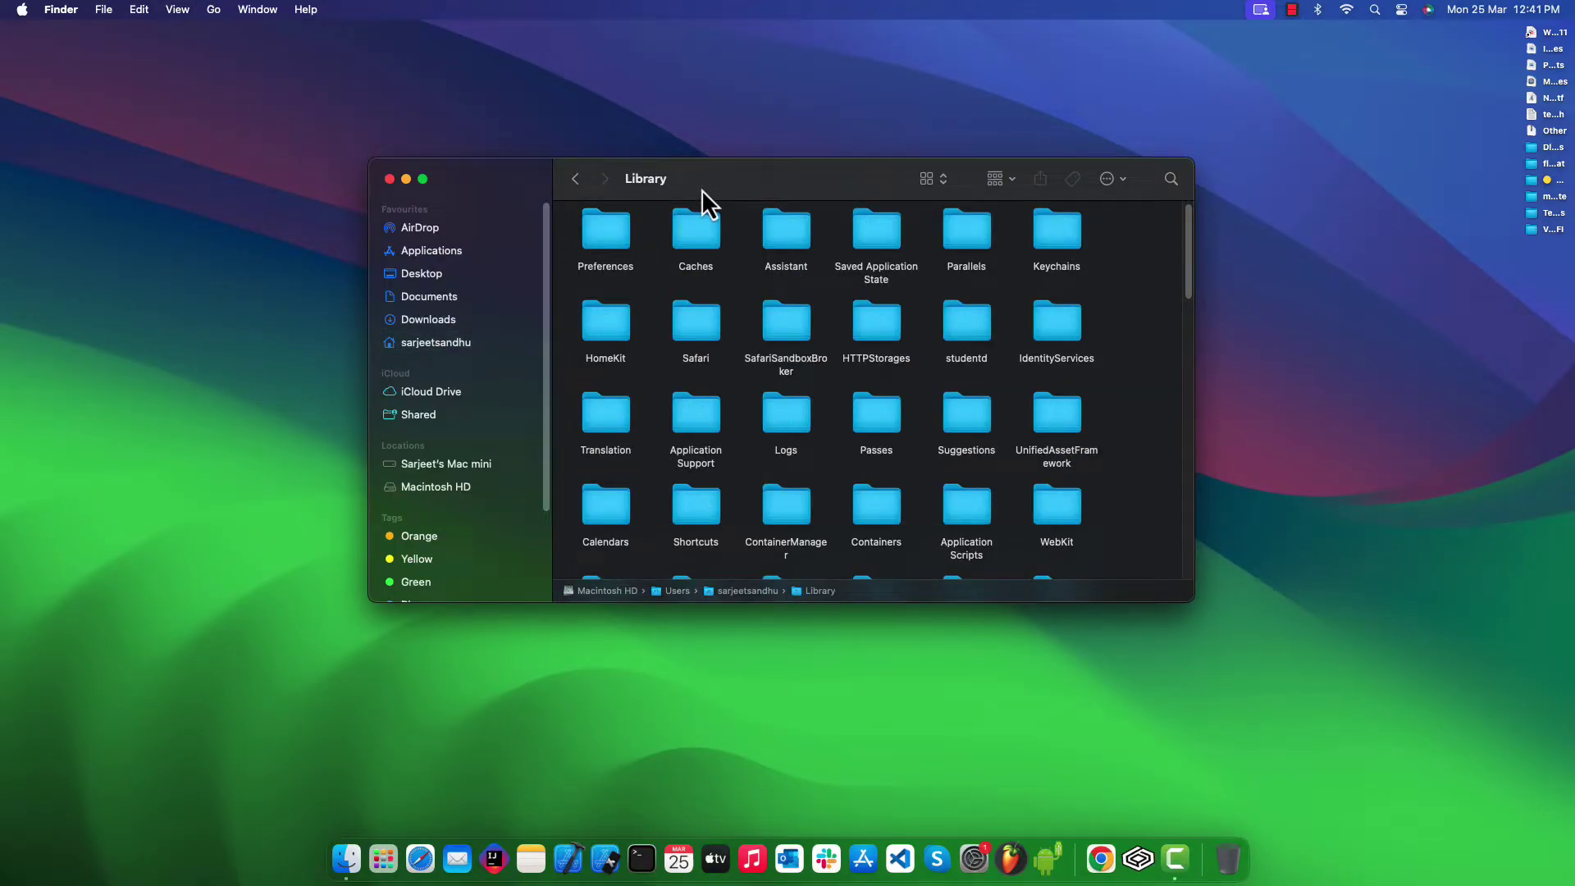
Clean up the Library folders by name and select the Preferences folder
left_click_drag(688, 180, 587, 163)
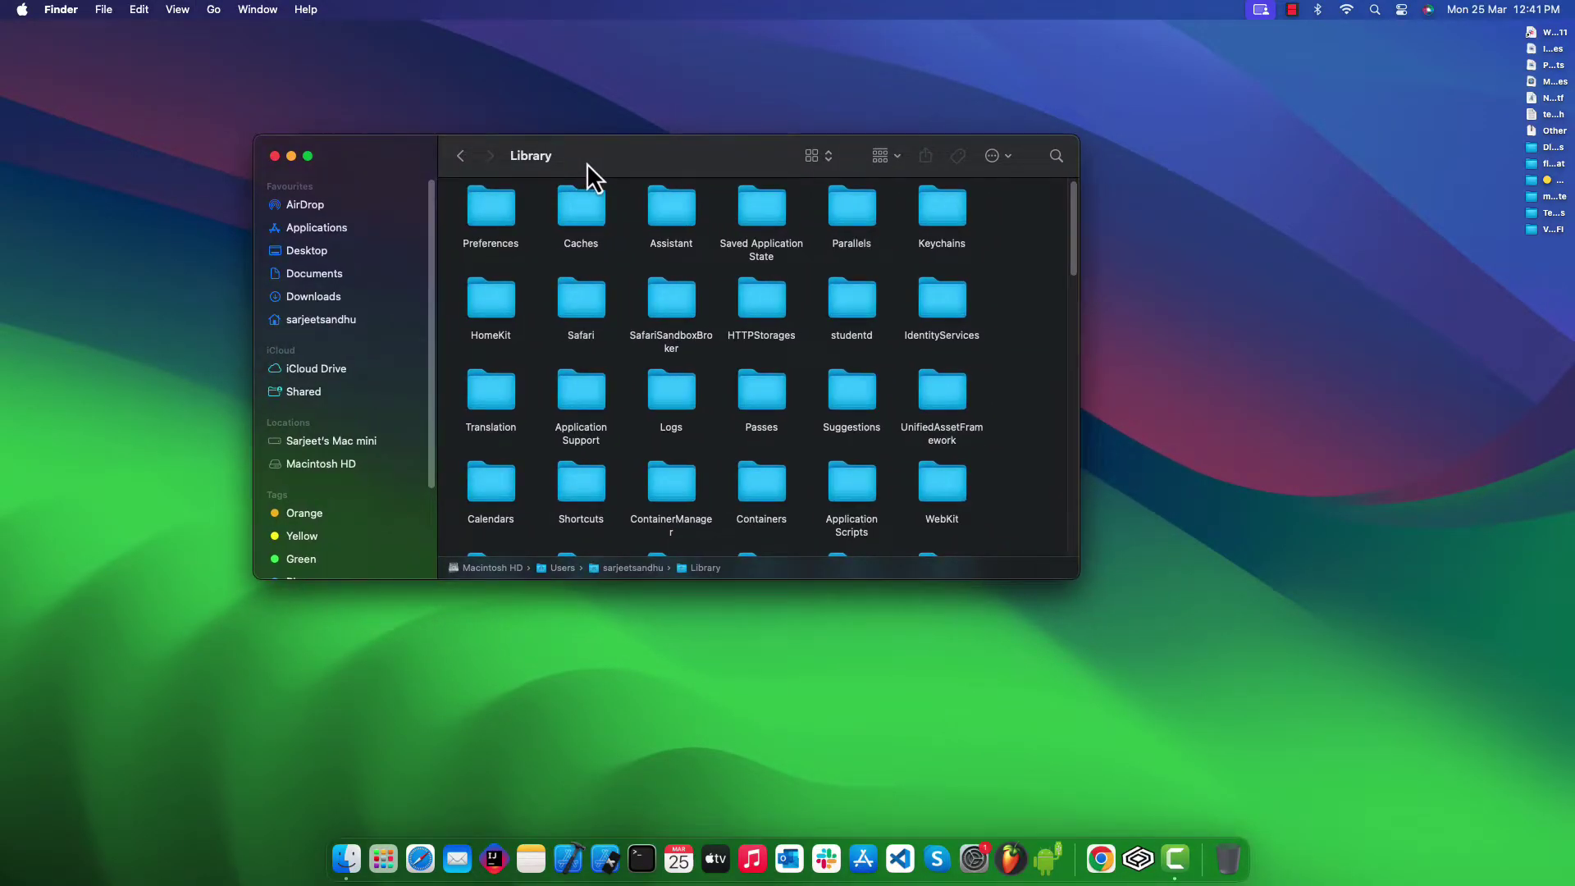
right_click(998, 269)
mouse_move(1129, 407)
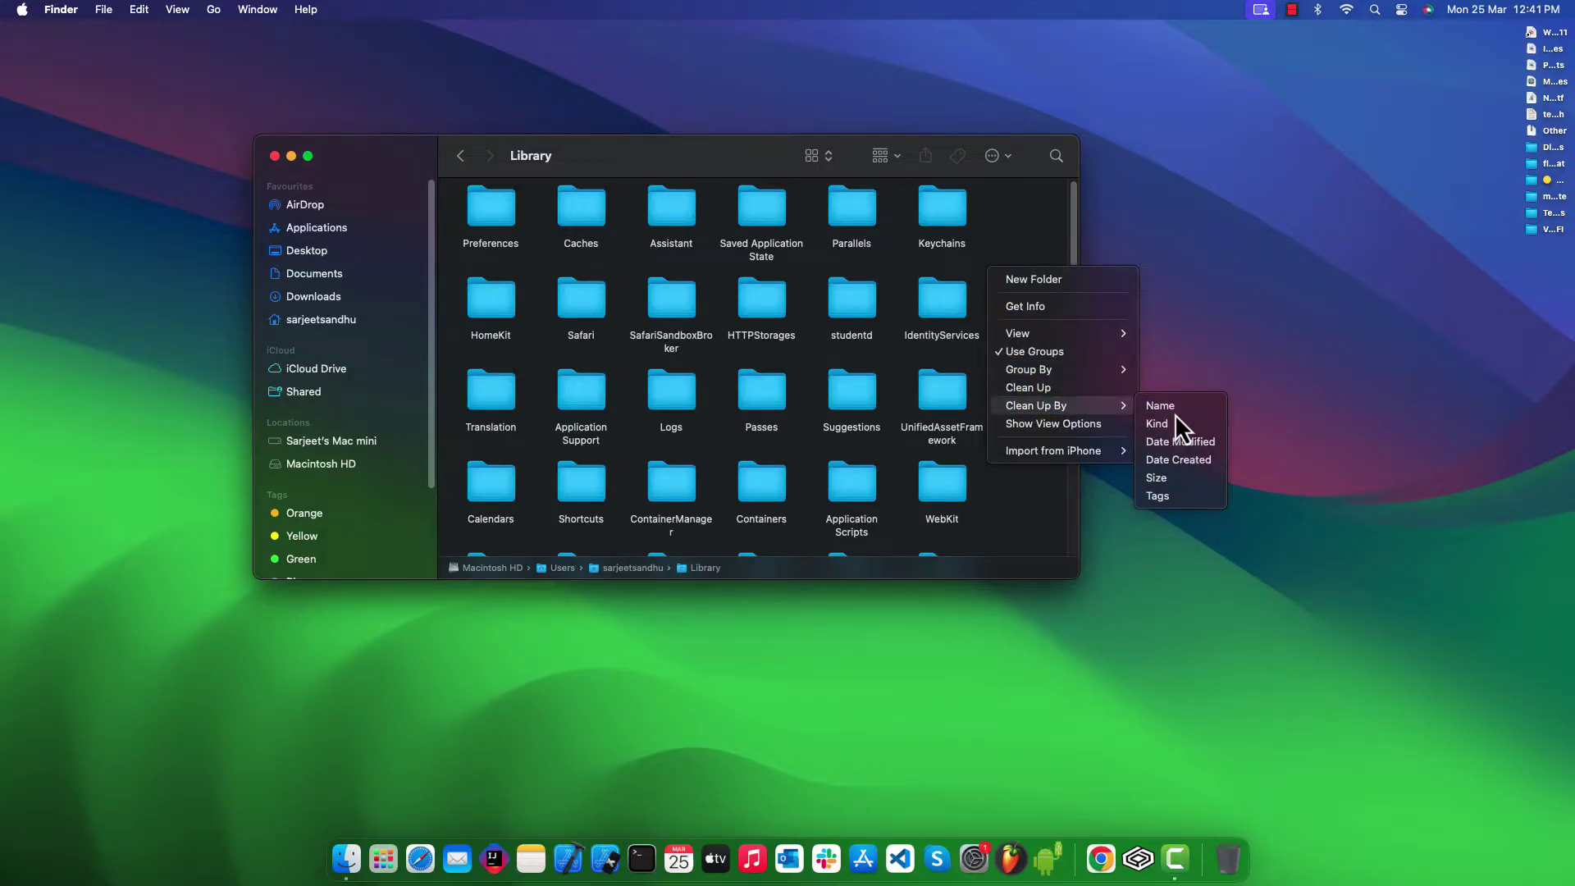
left_click(1175, 415)
scroll(984, 329, "up", 1)
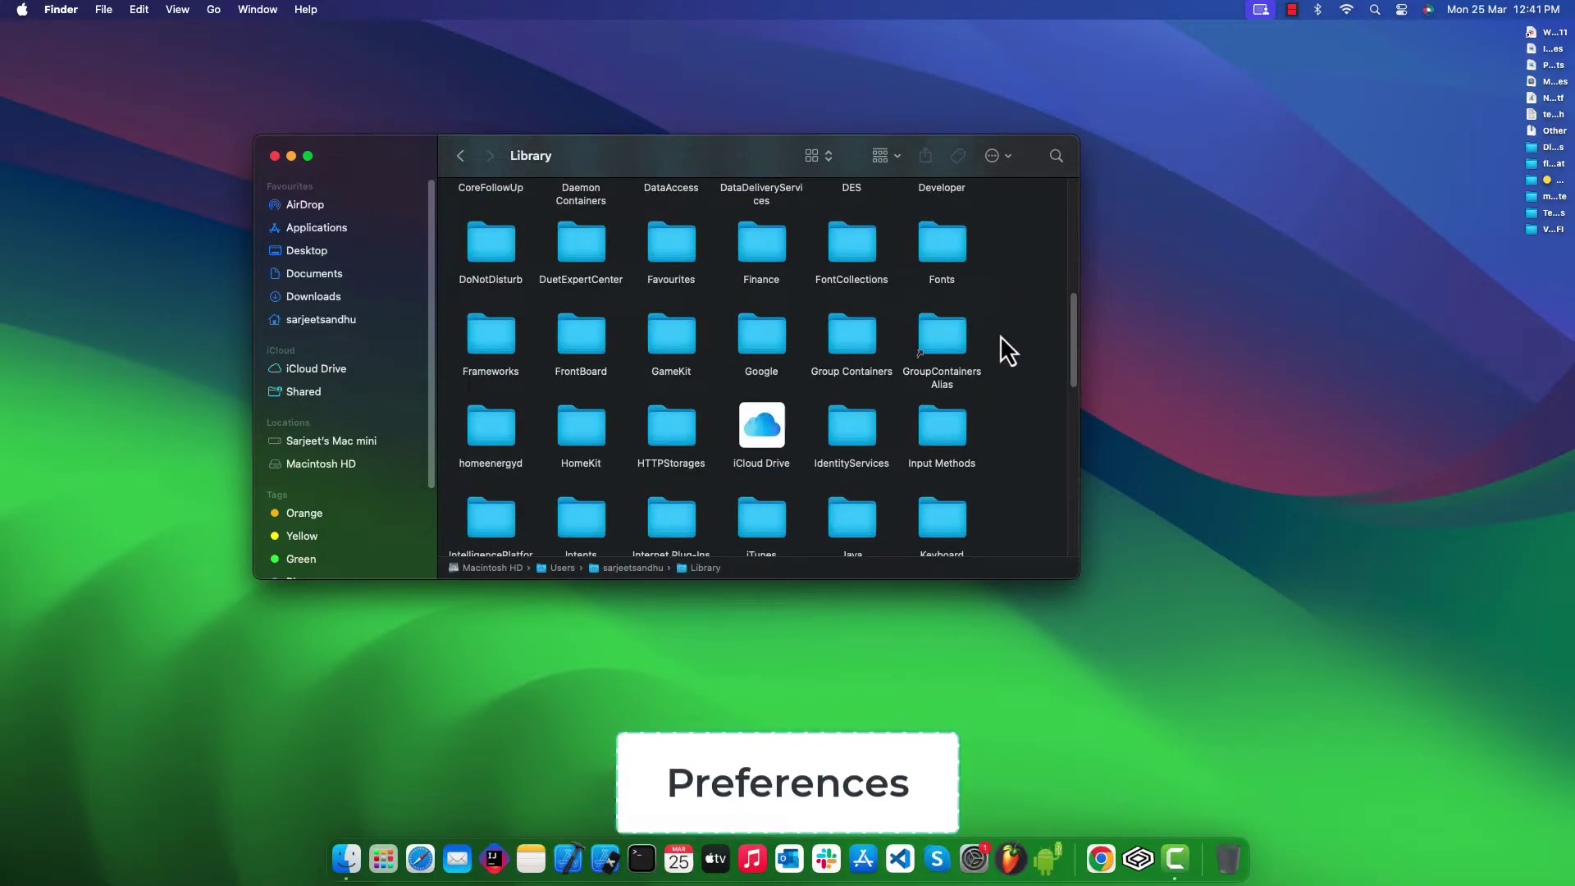
scroll(998, 333, "down", 1)
scroll(997, 333, "down", 5)
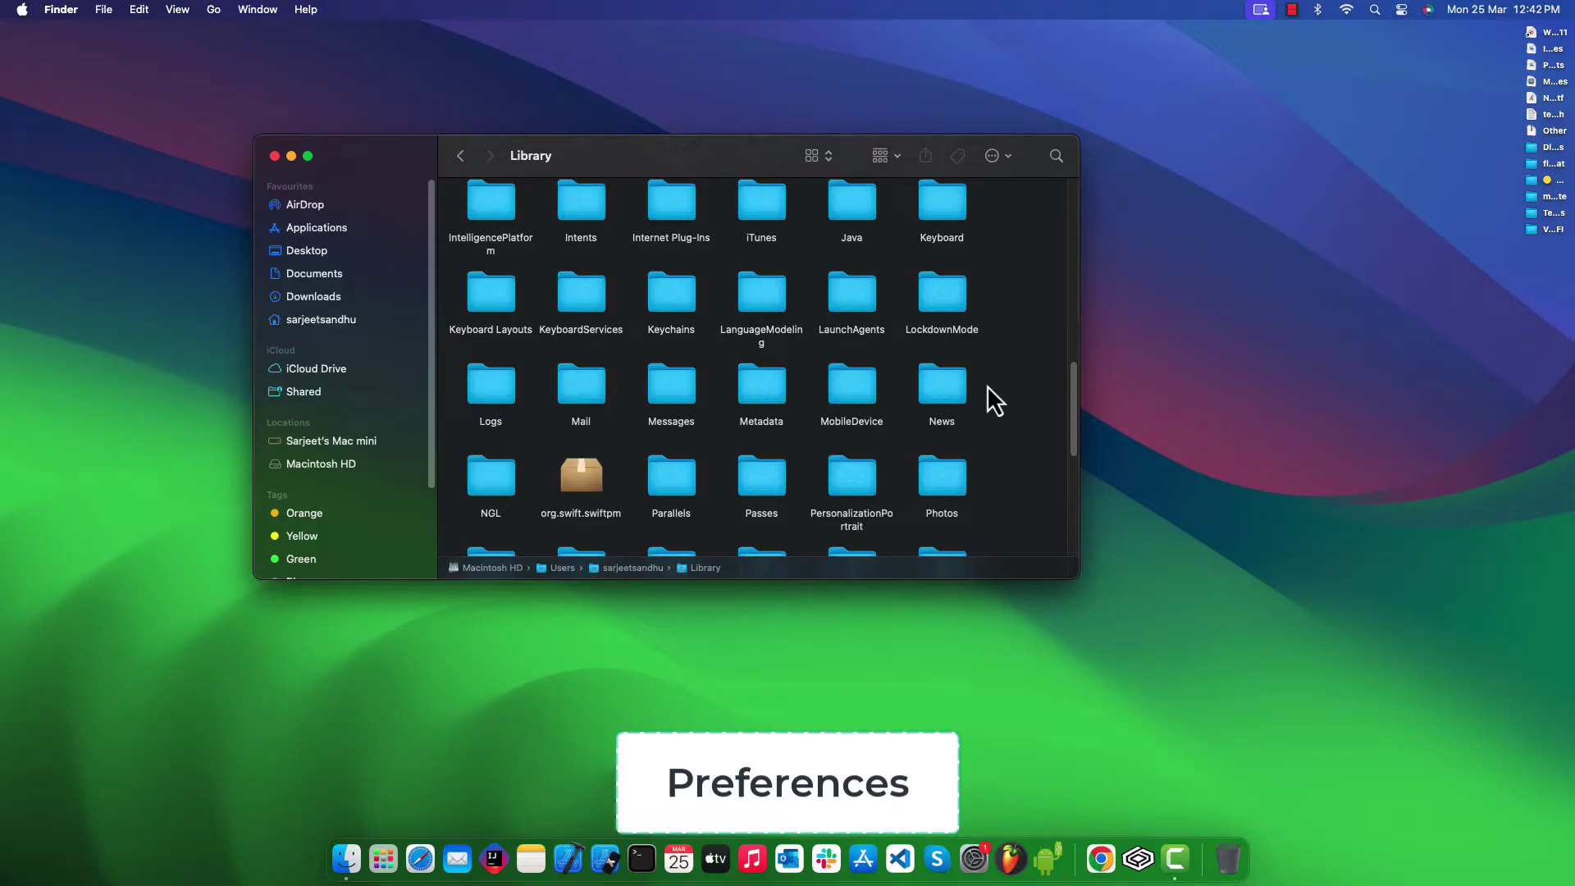
scroll(987, 386, "down", 1)
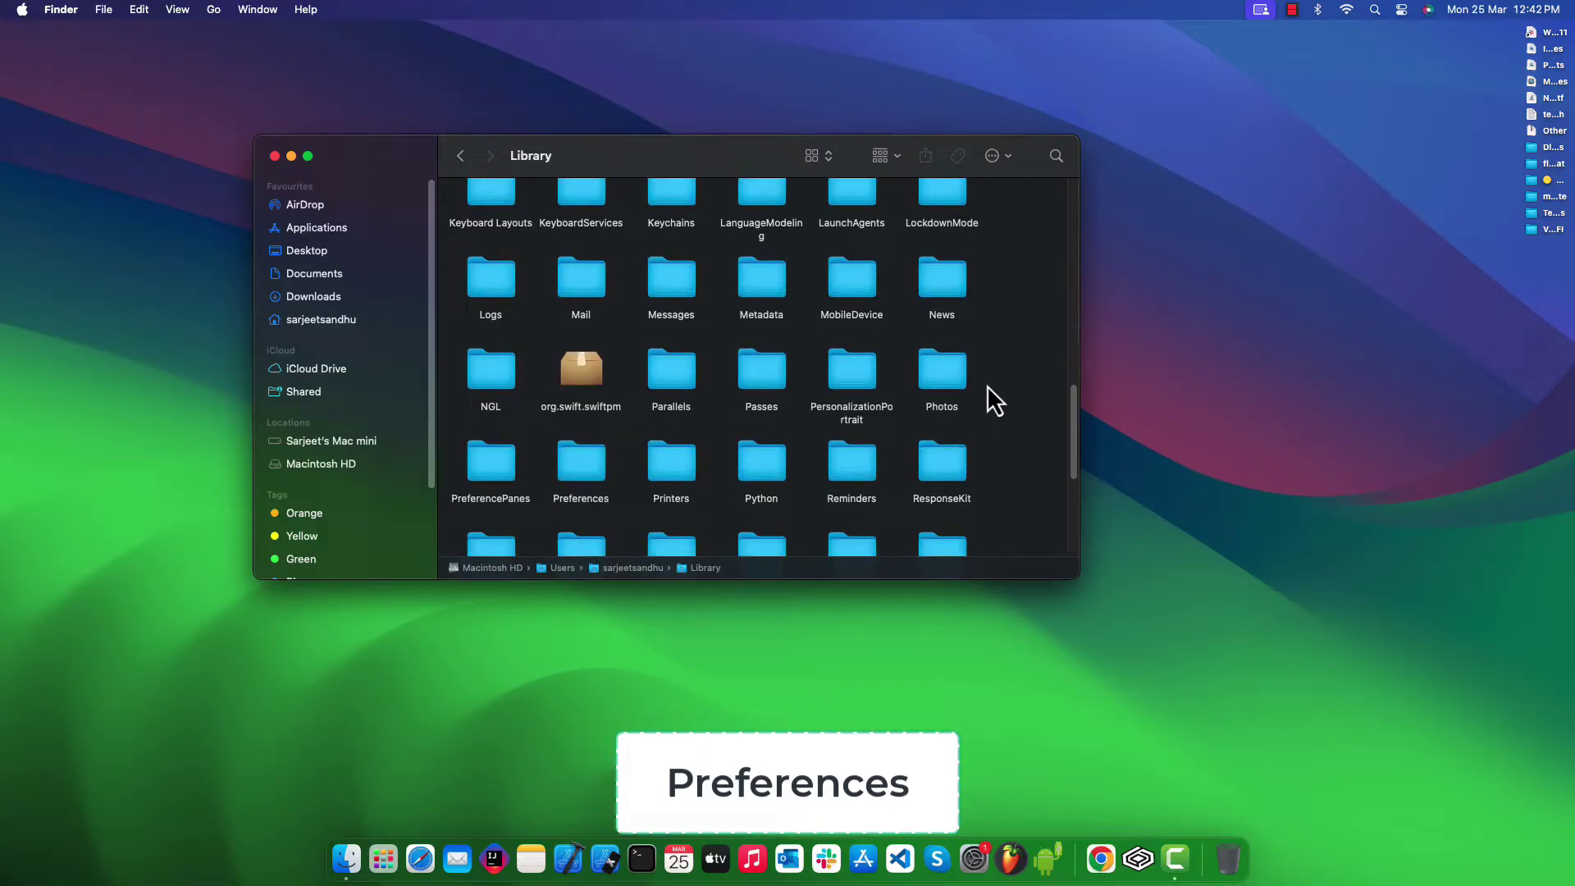
left_click(580, 453)
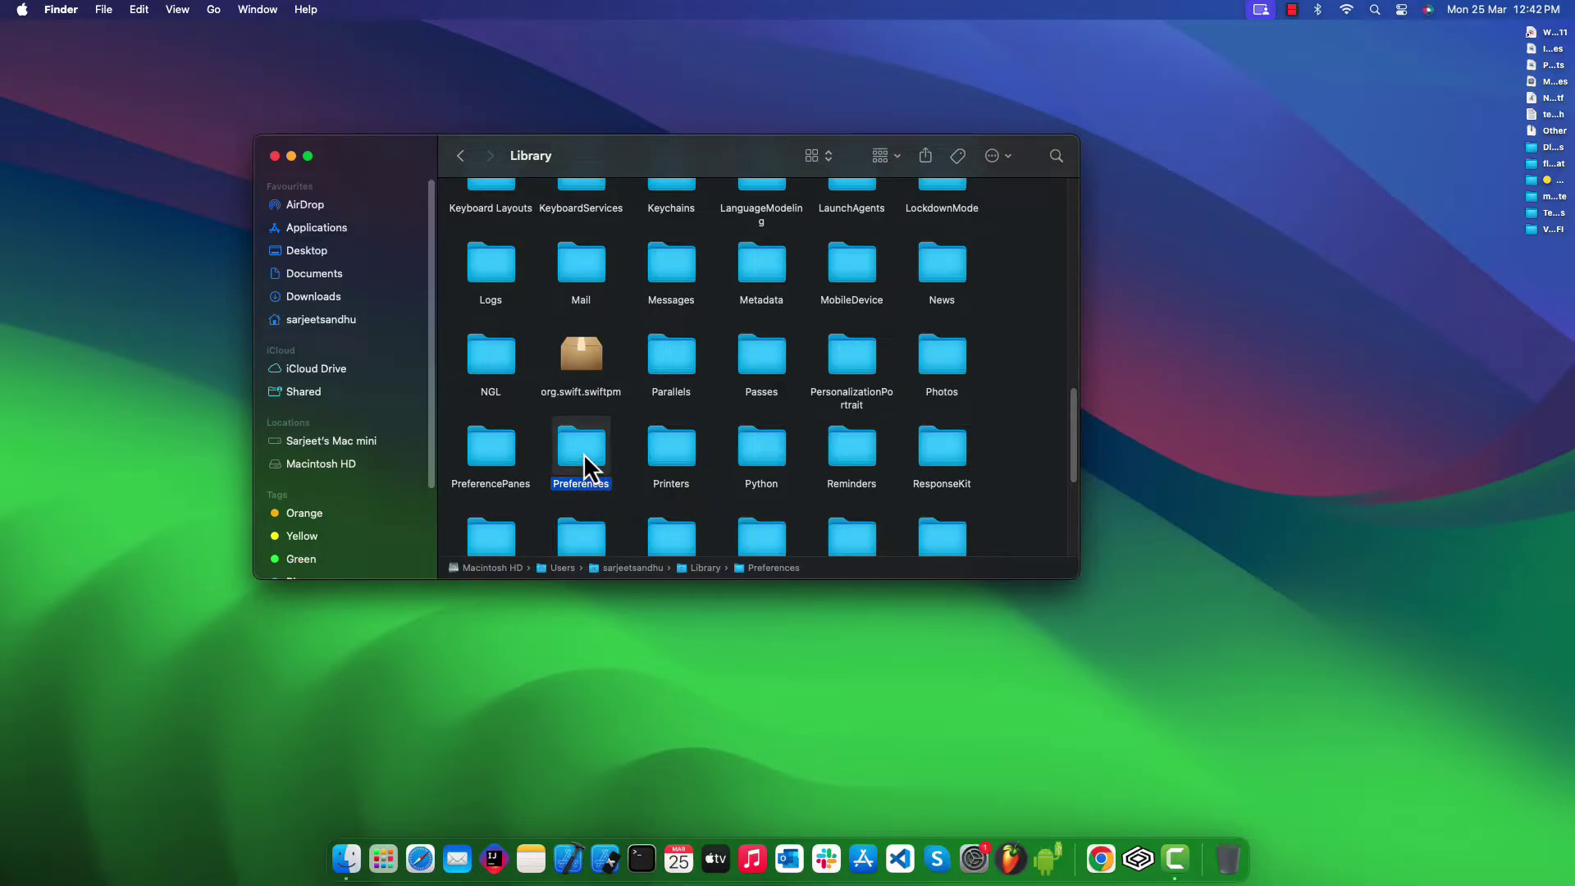
Open the Preferences folder and arrange its plist files by name
double_click(590, 453)
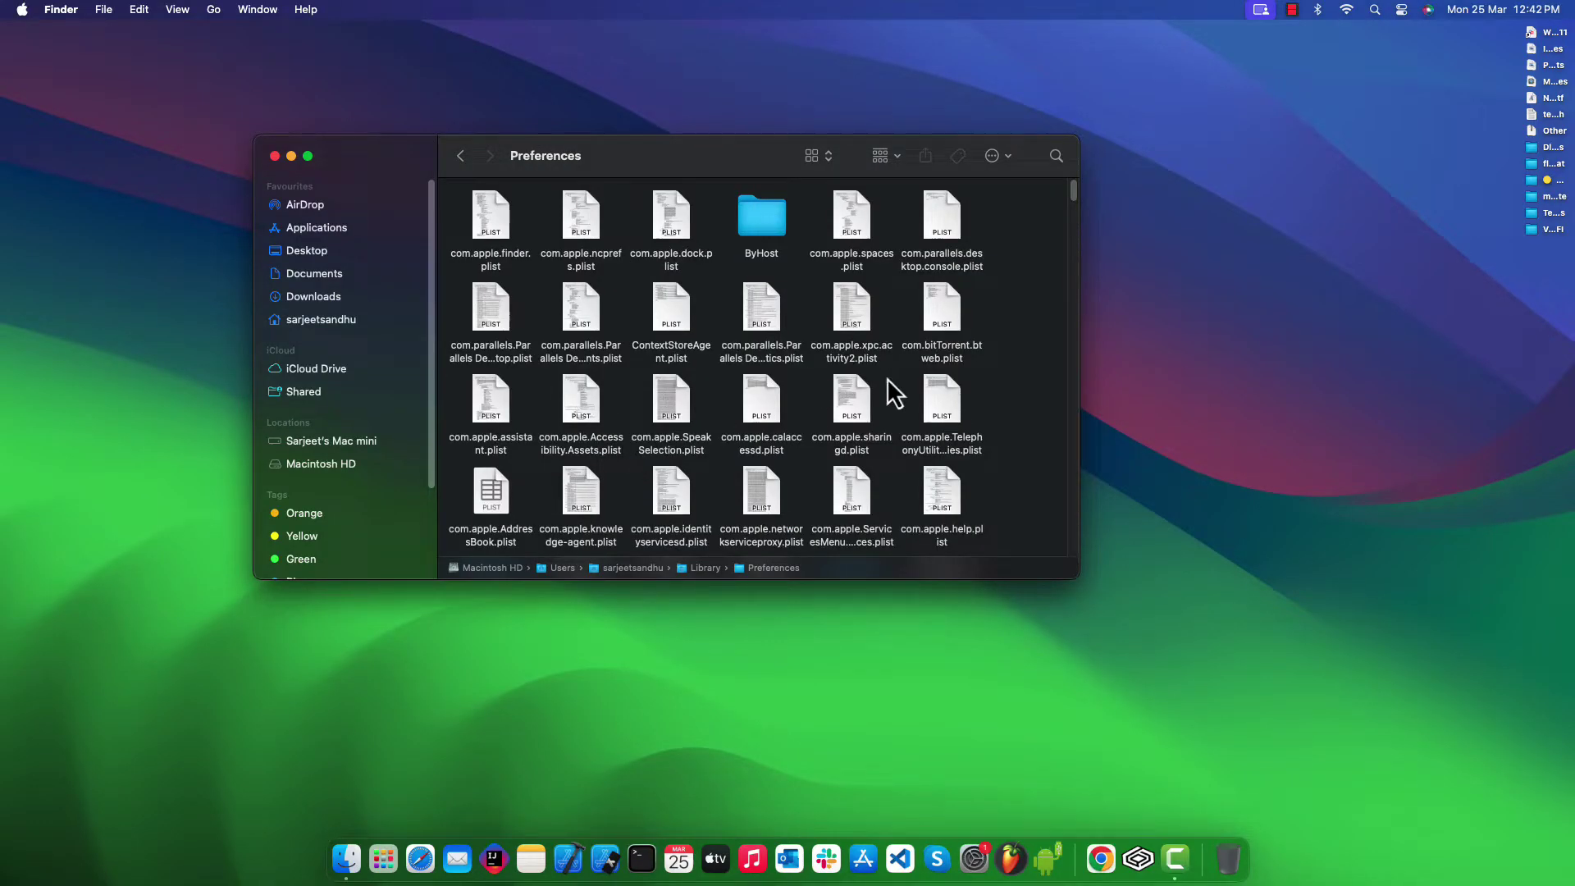
right_click(988, 354)
mouse_move(997, 481)
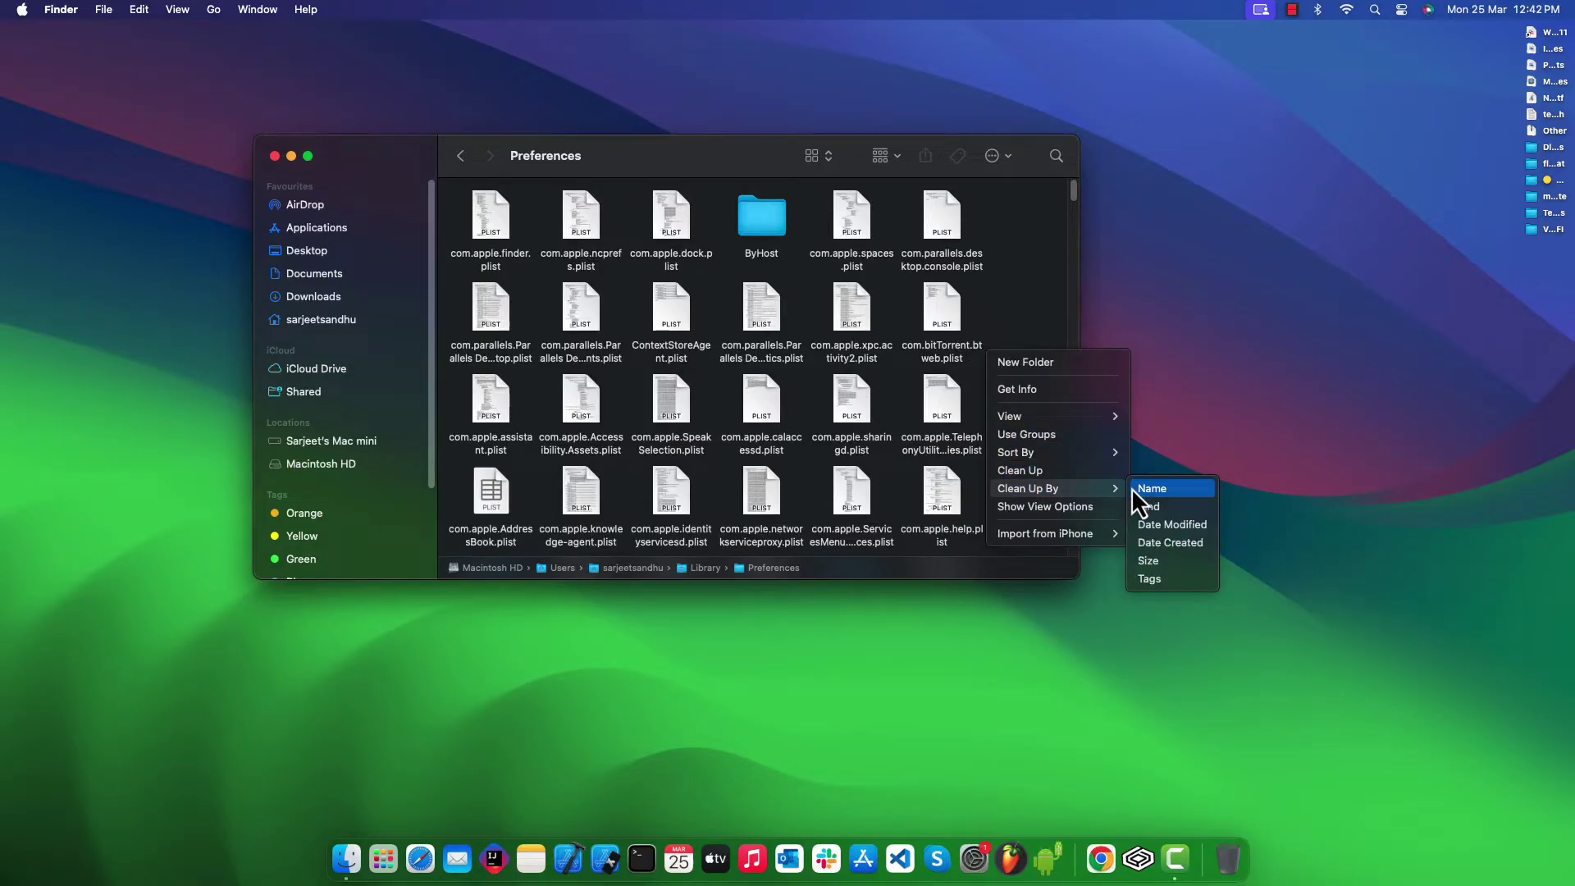
left_click(1133, 489)
Find com.codeweavers.CrossOver.plist in Preferences and bring up its Open With options
scroll(911, 320, "up", 15)
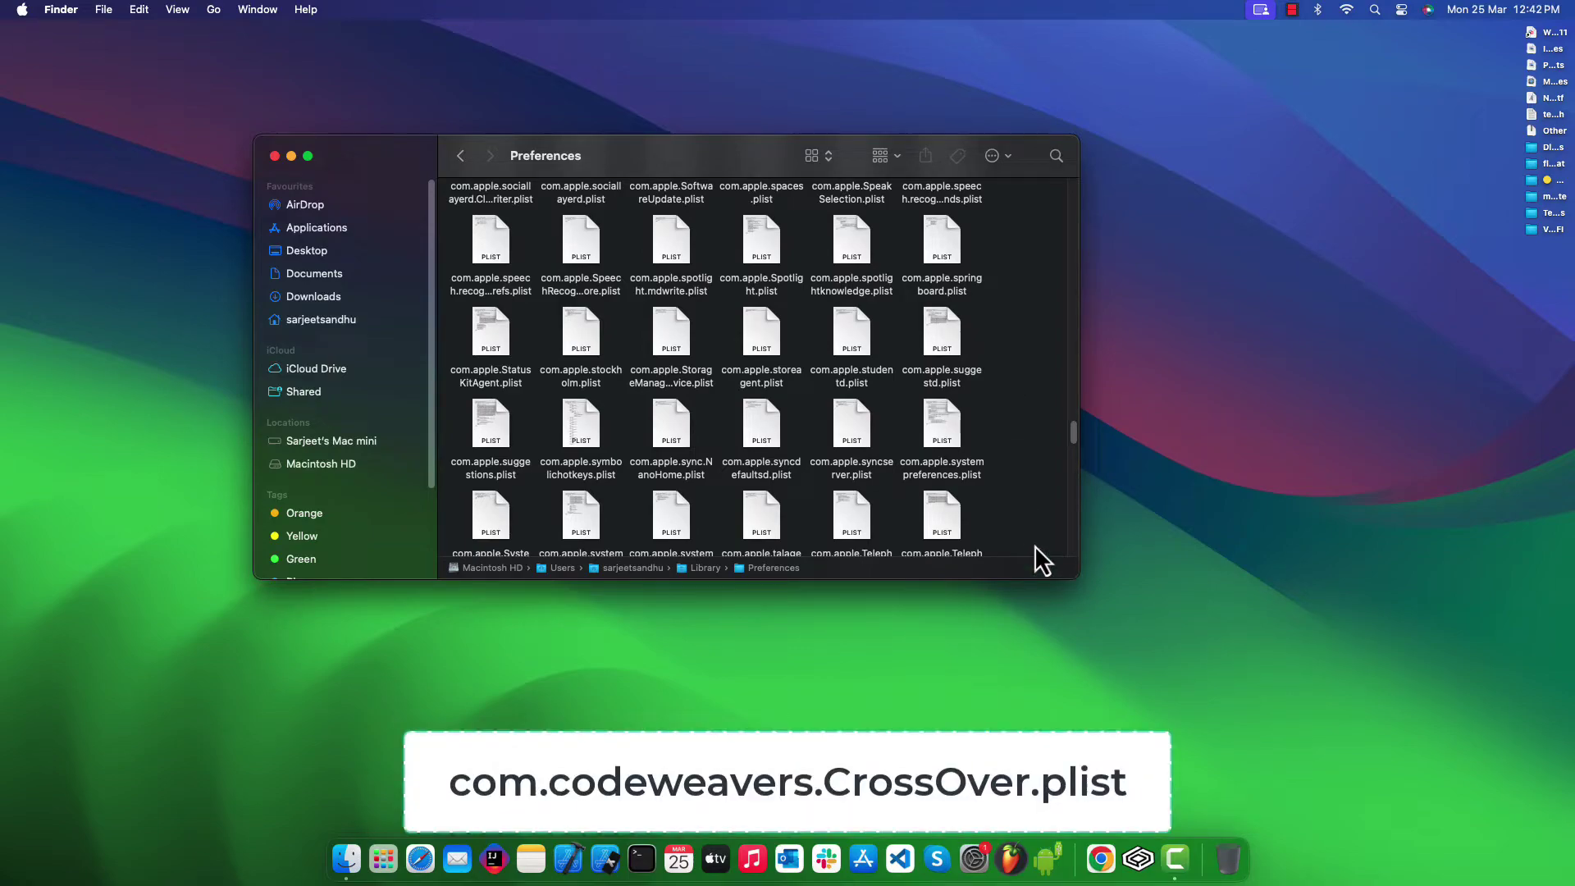
scroll(984, 385, "up", 8)
scroll(984, 385, "down", 5)
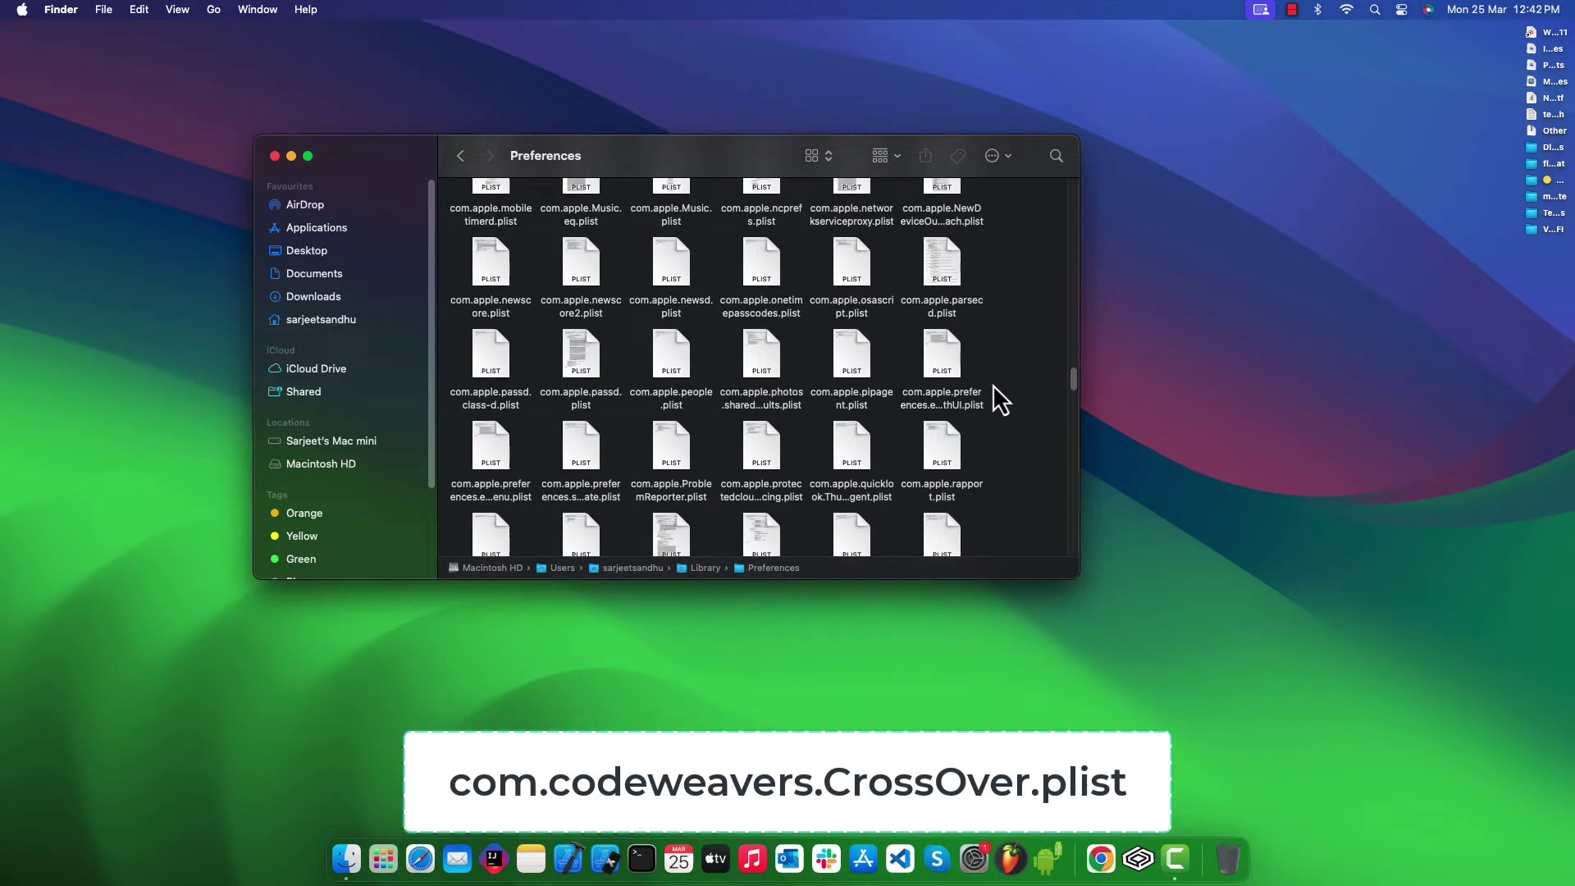
scroll(793, 466, "down", 8)
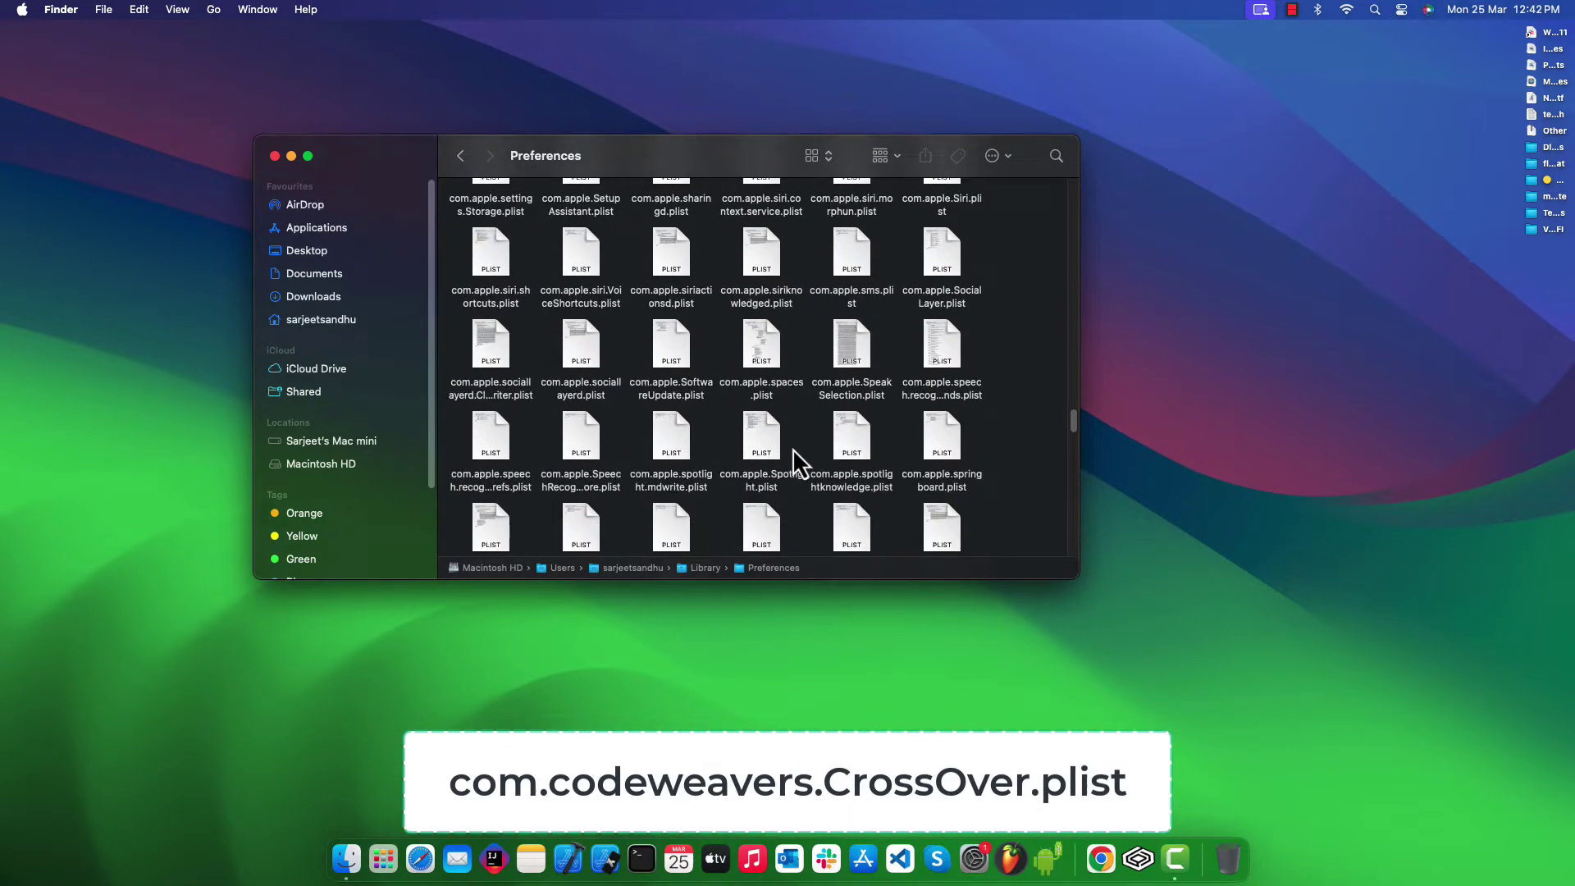
scroll(839, 492, "down", 6)
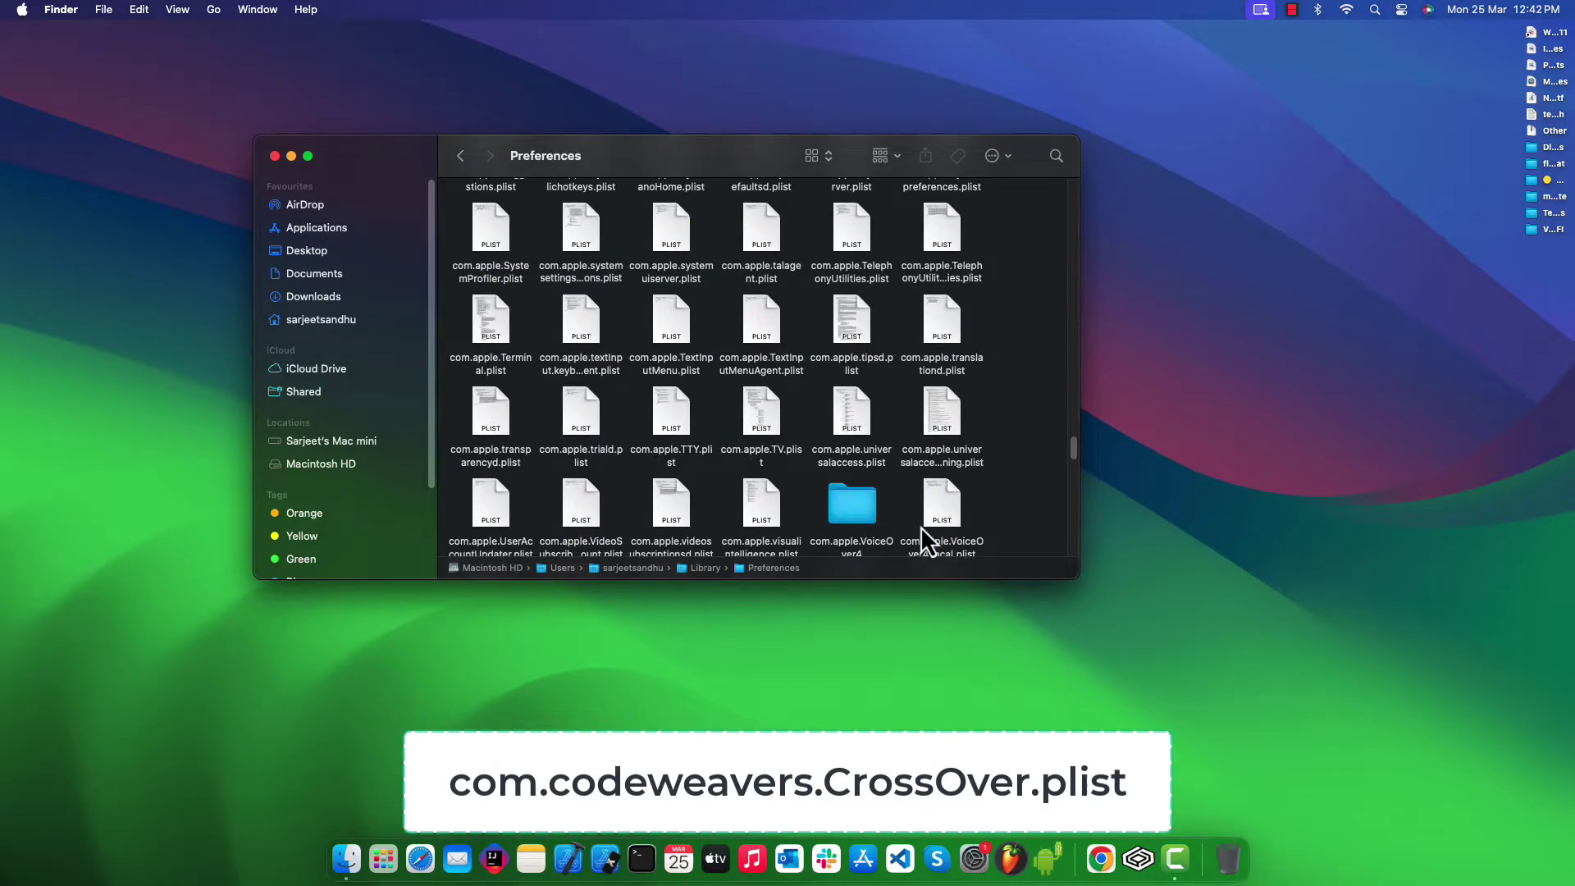
scroll(984, 484, "down", 3)
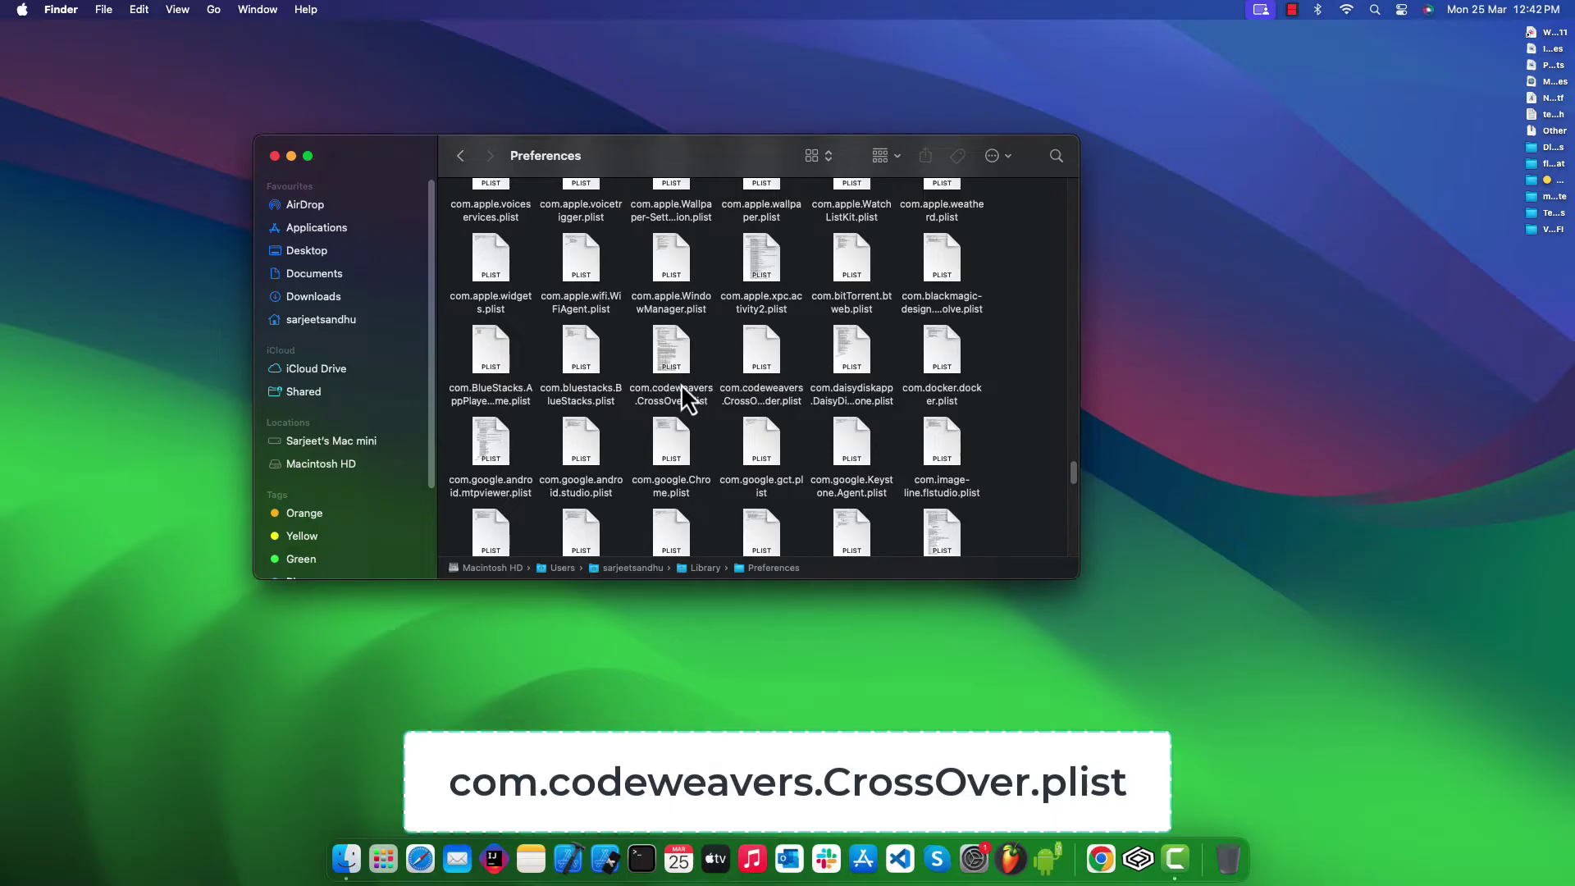
left_click(668, 403)
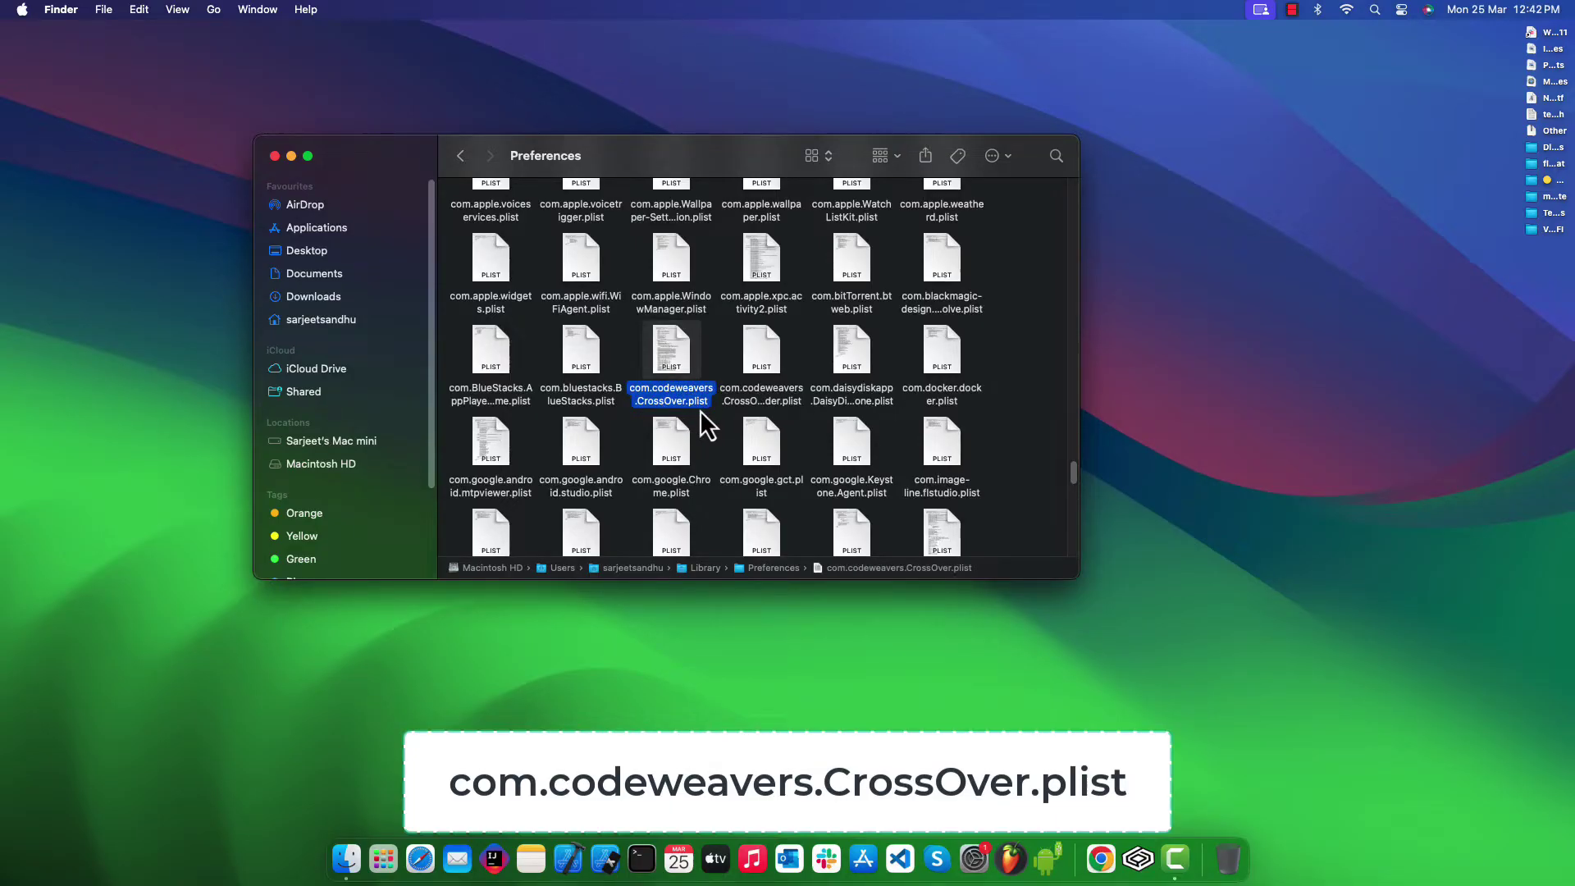
right_click(685, 362)
mouse_move(691, 382)
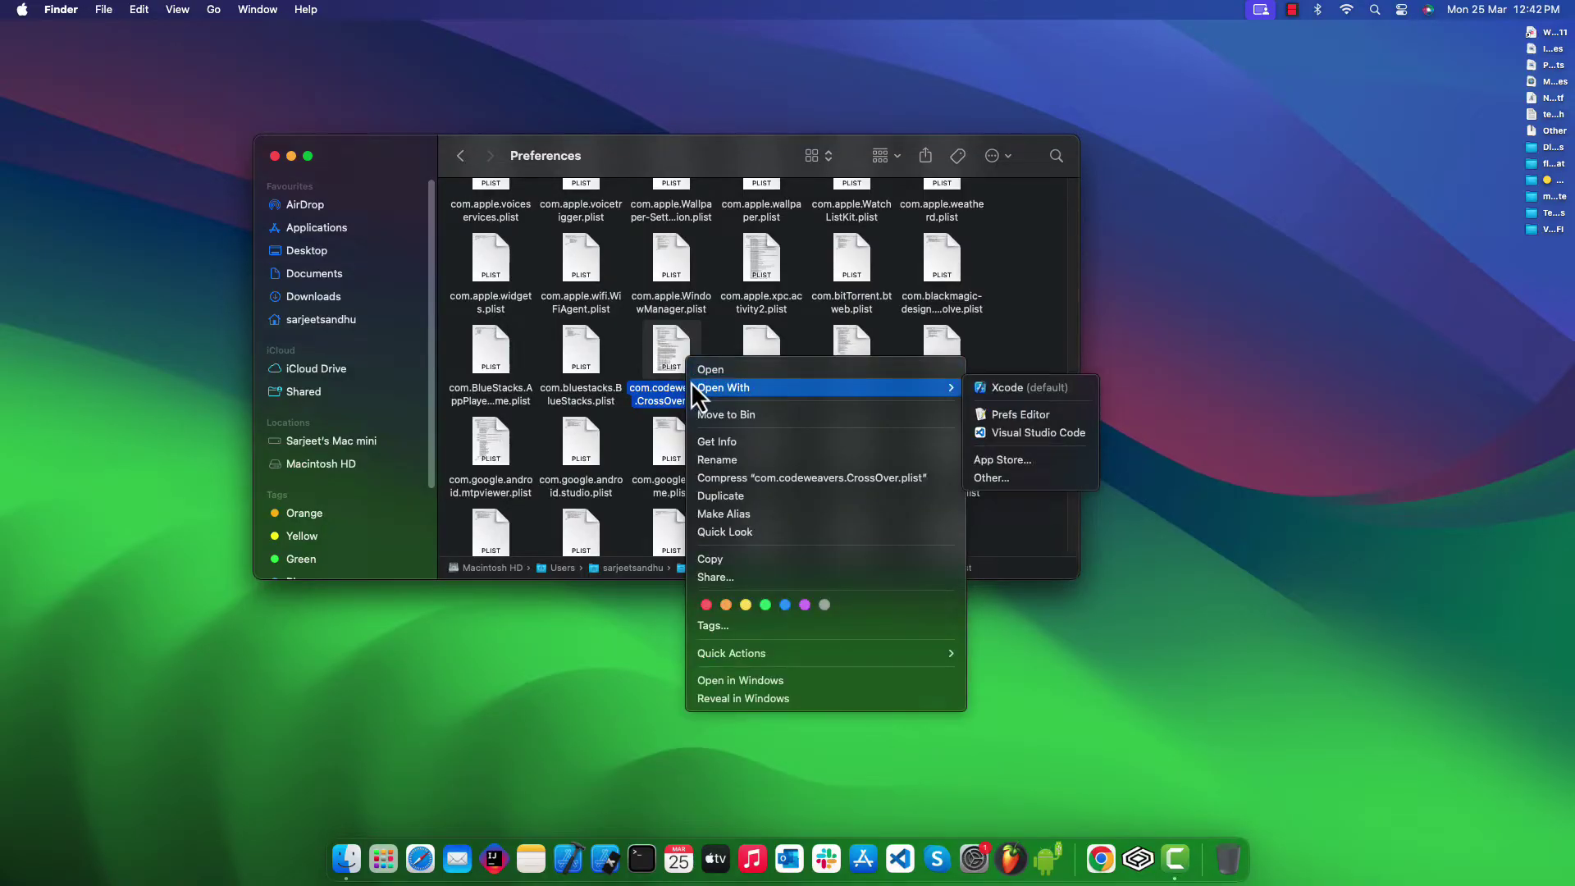
Open the CrossOver plist in Prefs Editor and select the FirstRunDate entry
left_click(1051, 422)
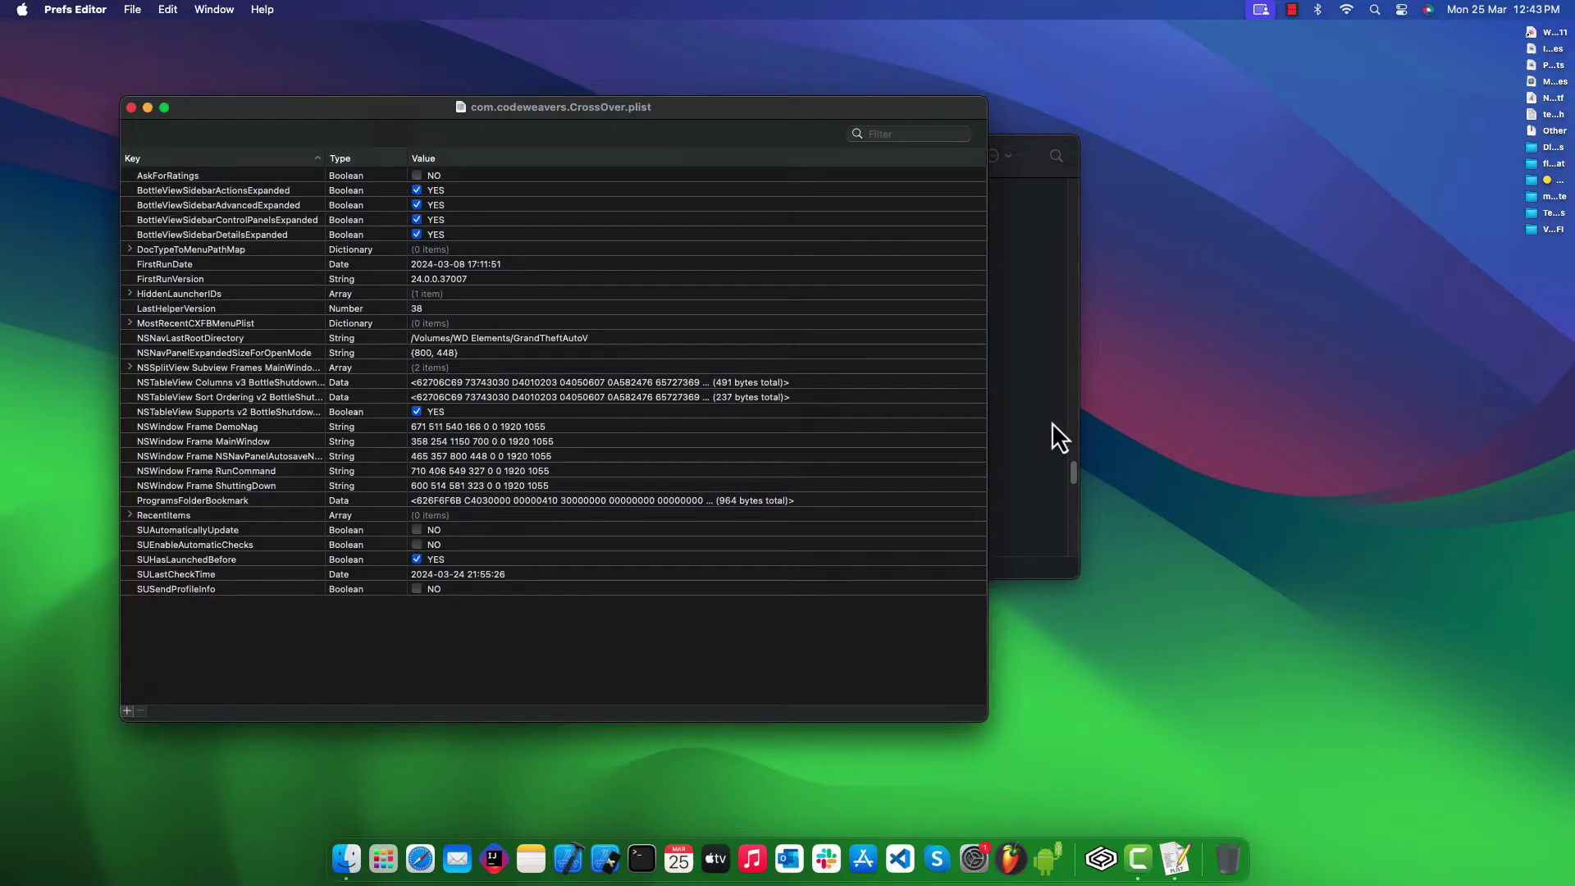
left_click_drag(406, 107, 619, 89)
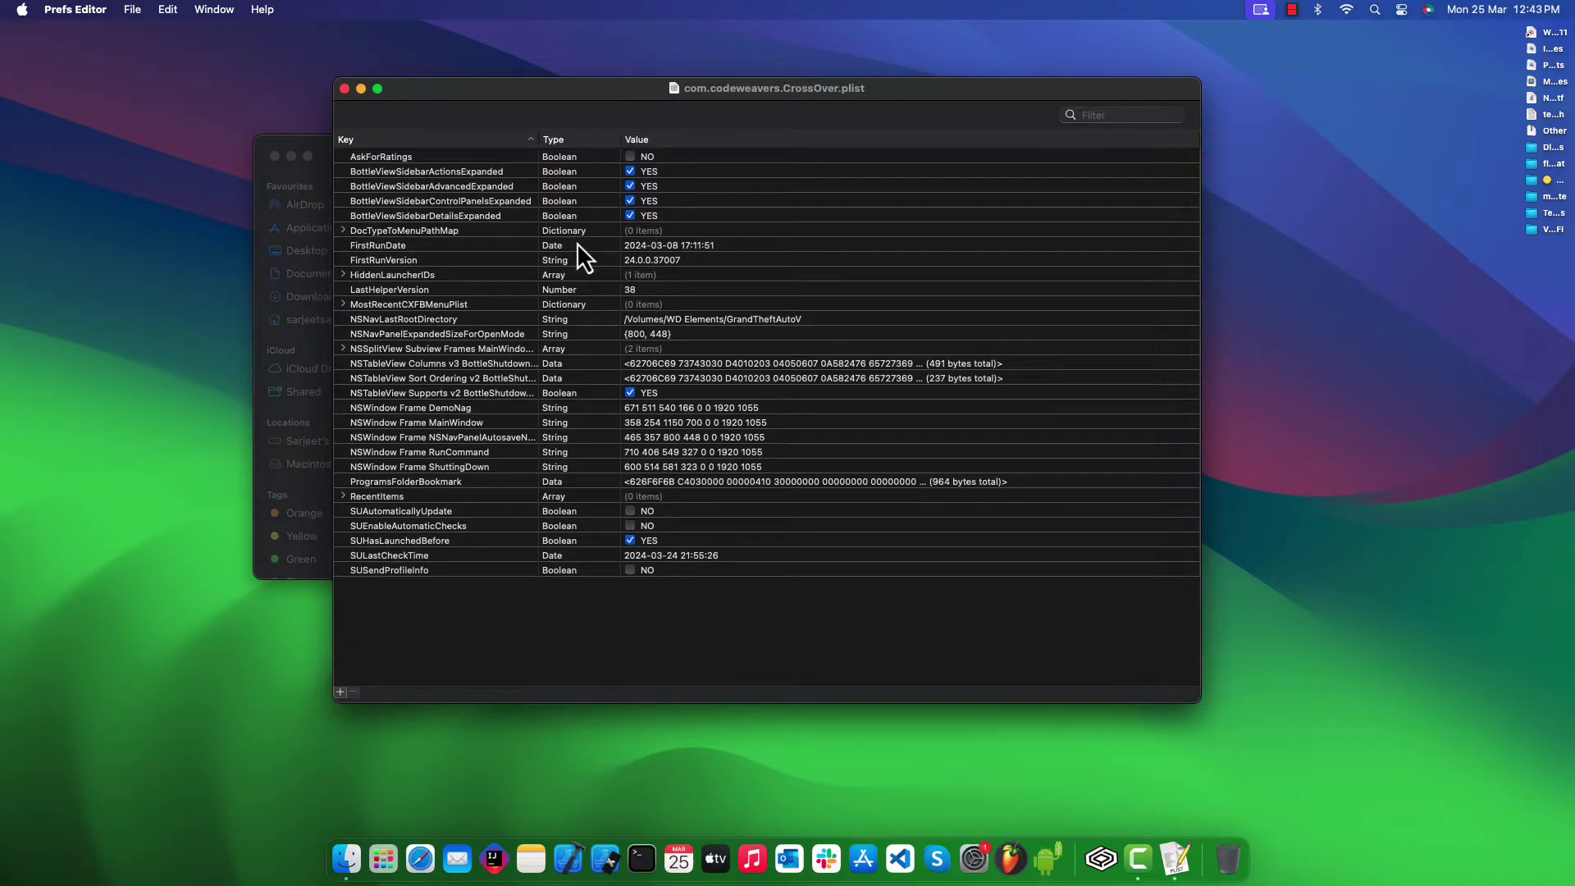
left_click(385, 249)
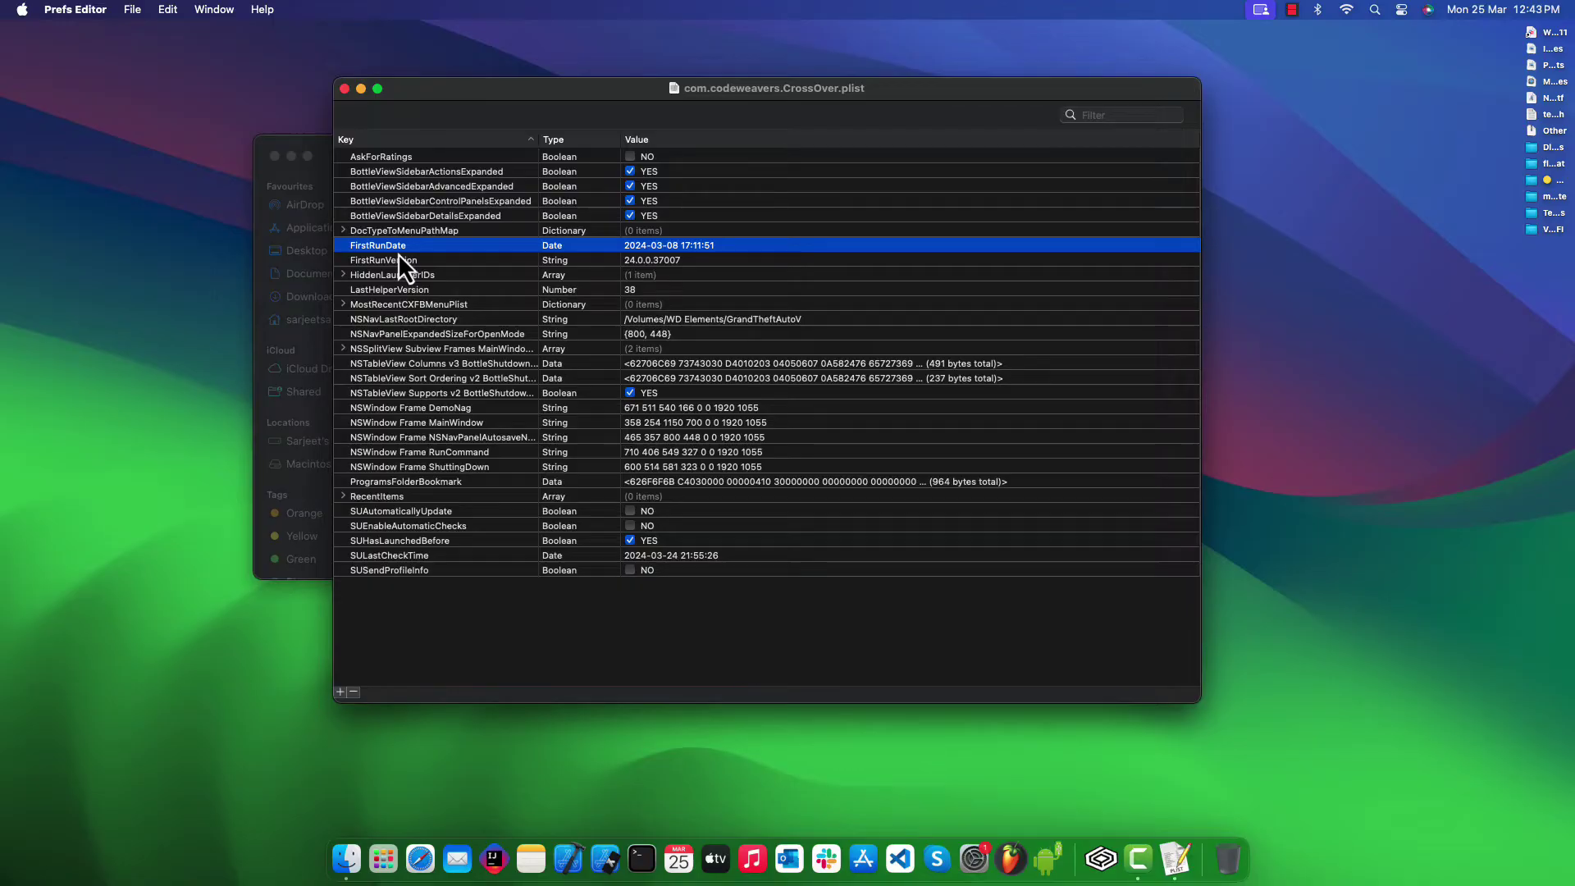
double_click(668, 248)
left_click(728, 247)
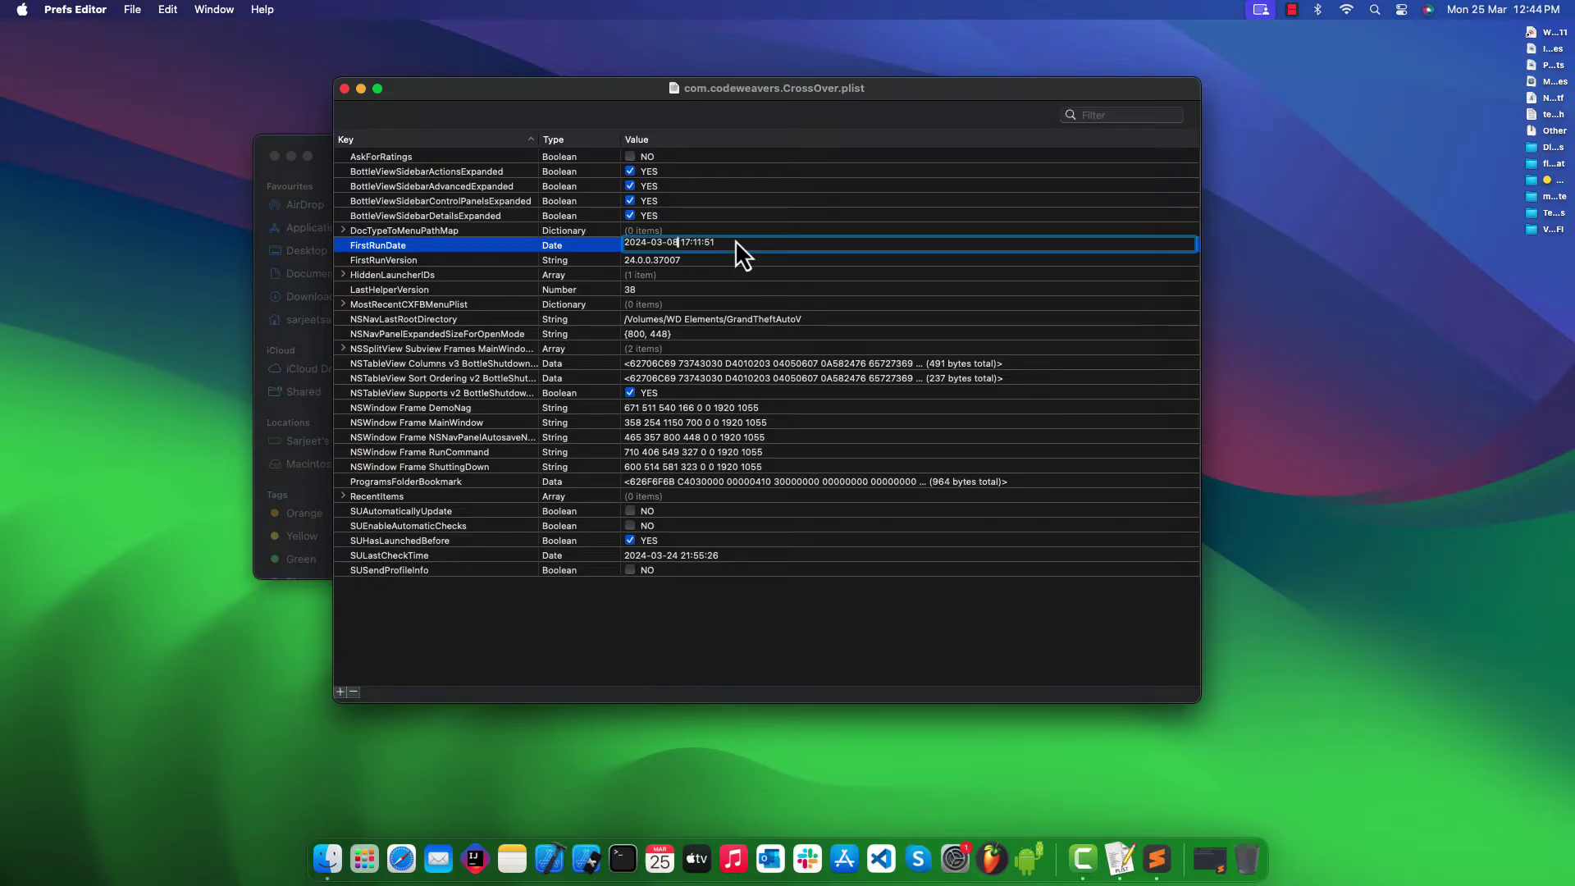
key("Left")
key("shift+Left")
key("shift+Left")
key("Return")
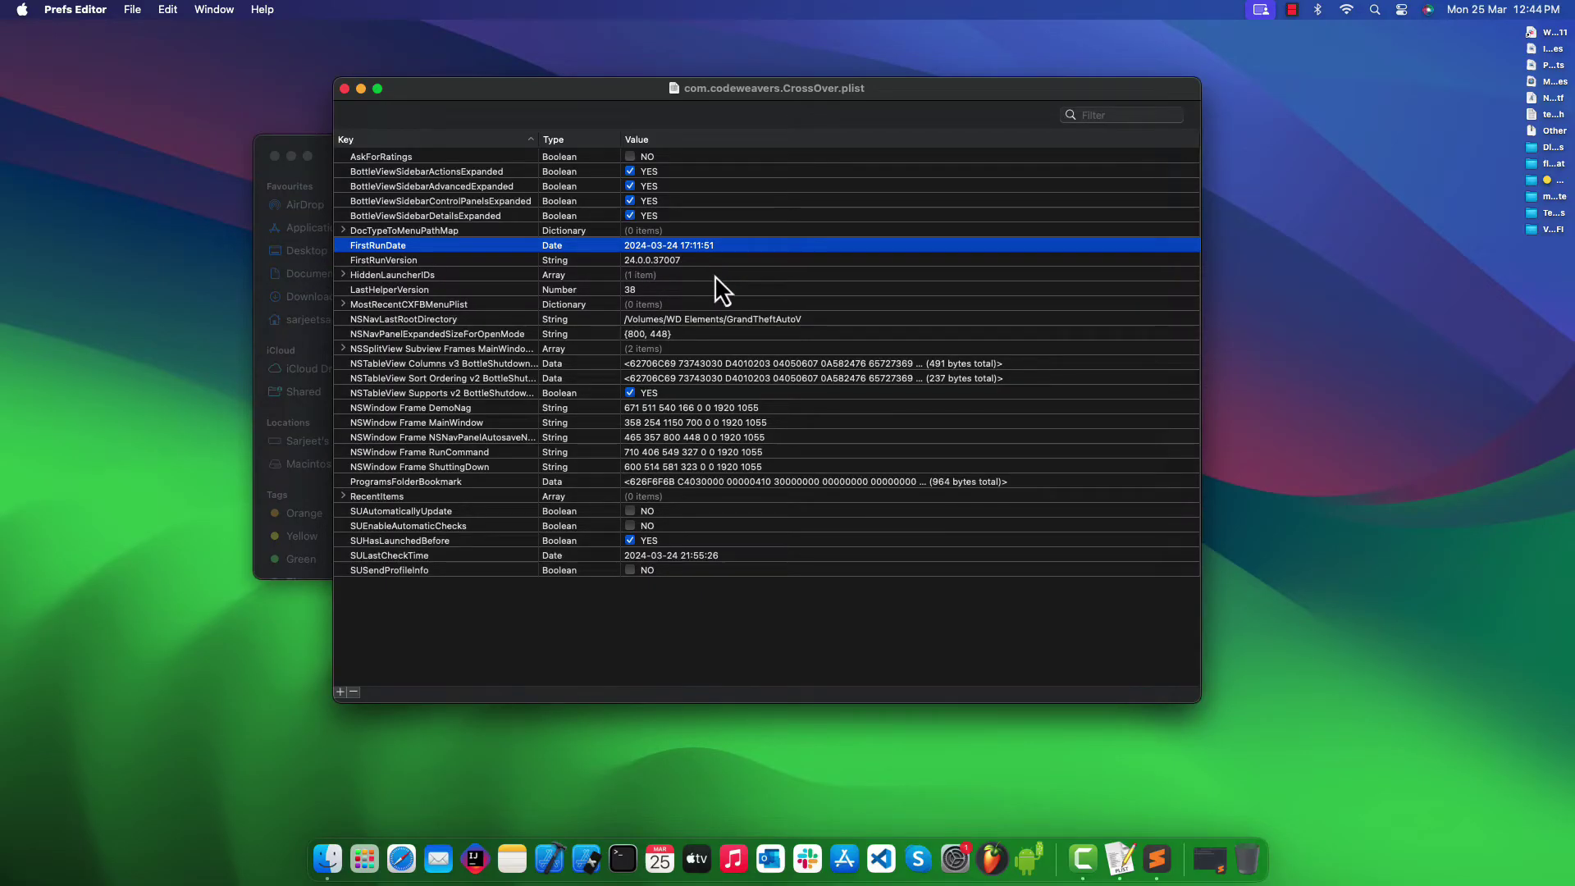
Close the plist and Finder Preferences windows and quit Prefs Editor from the Dock
left_click(344, 88)
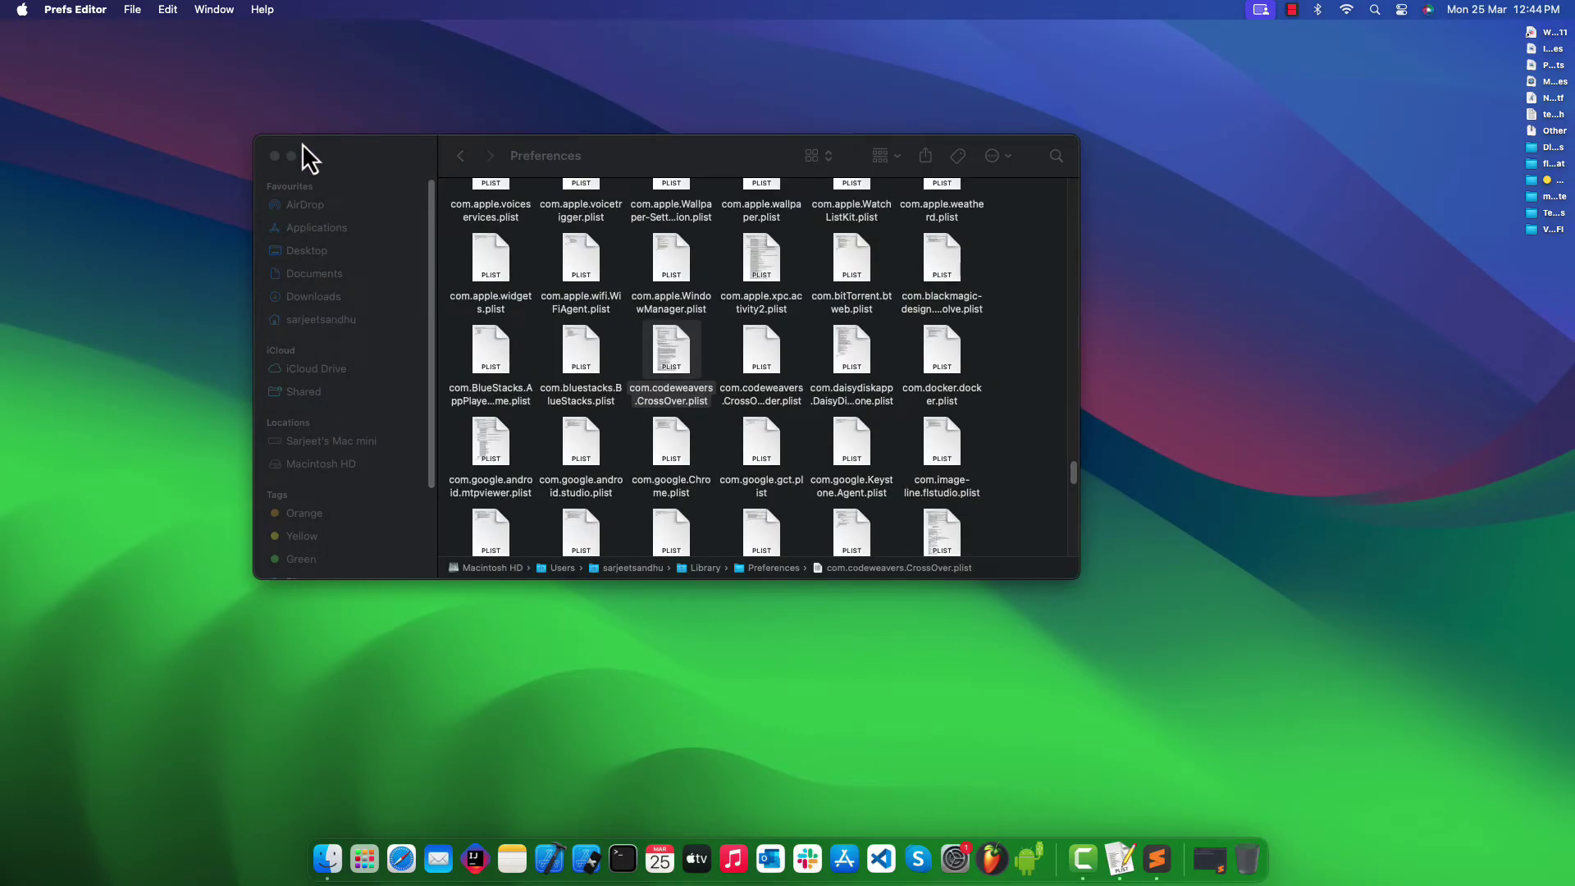
left_click(274, 156)
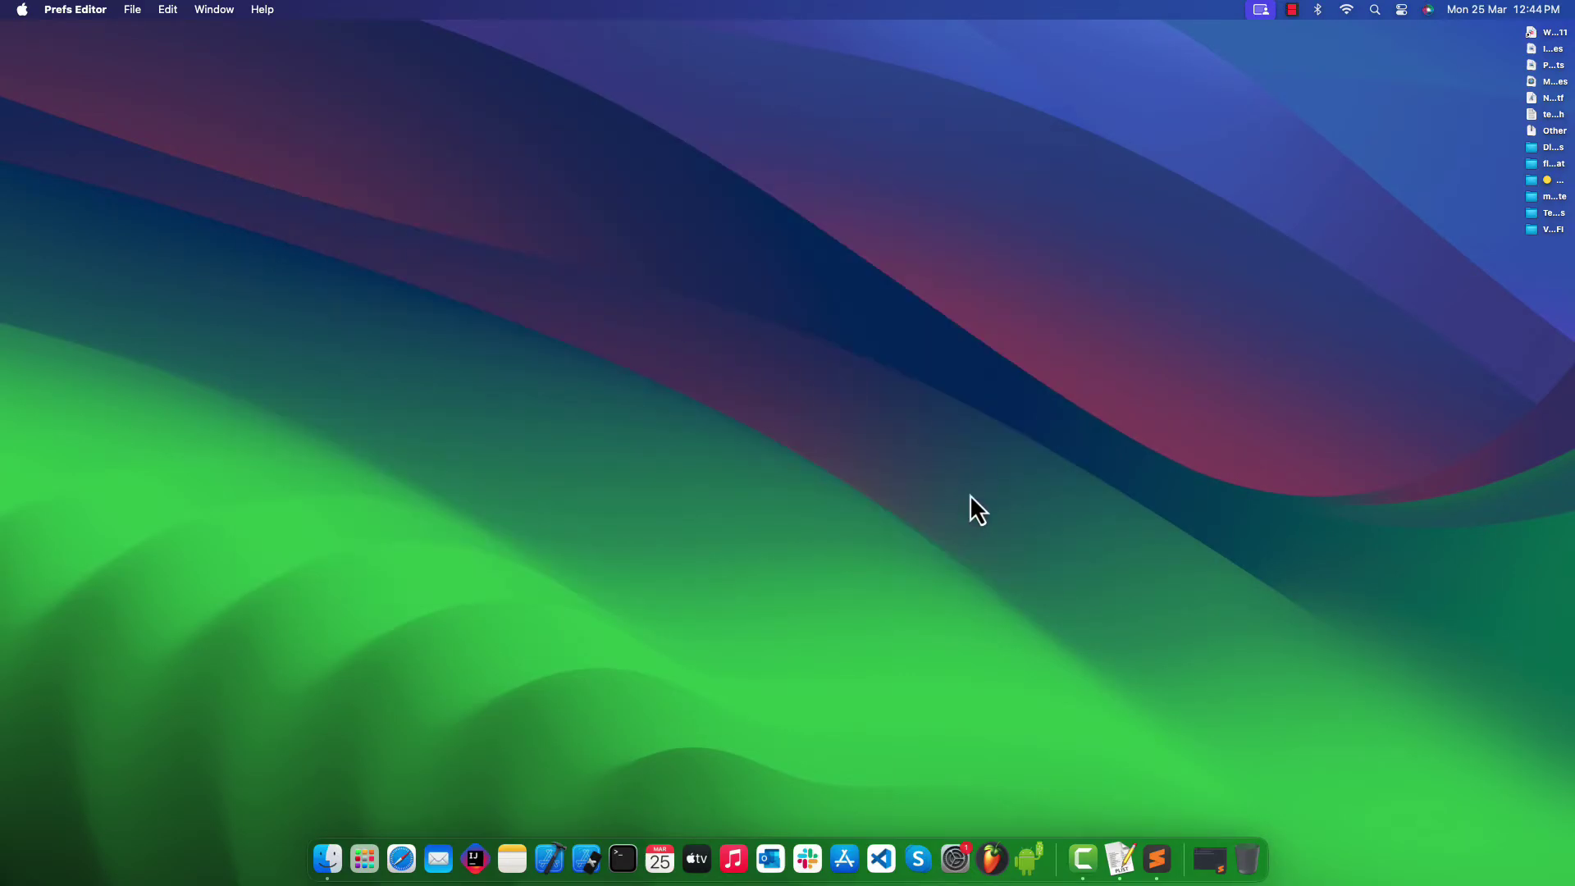
right_click(1117, 845)
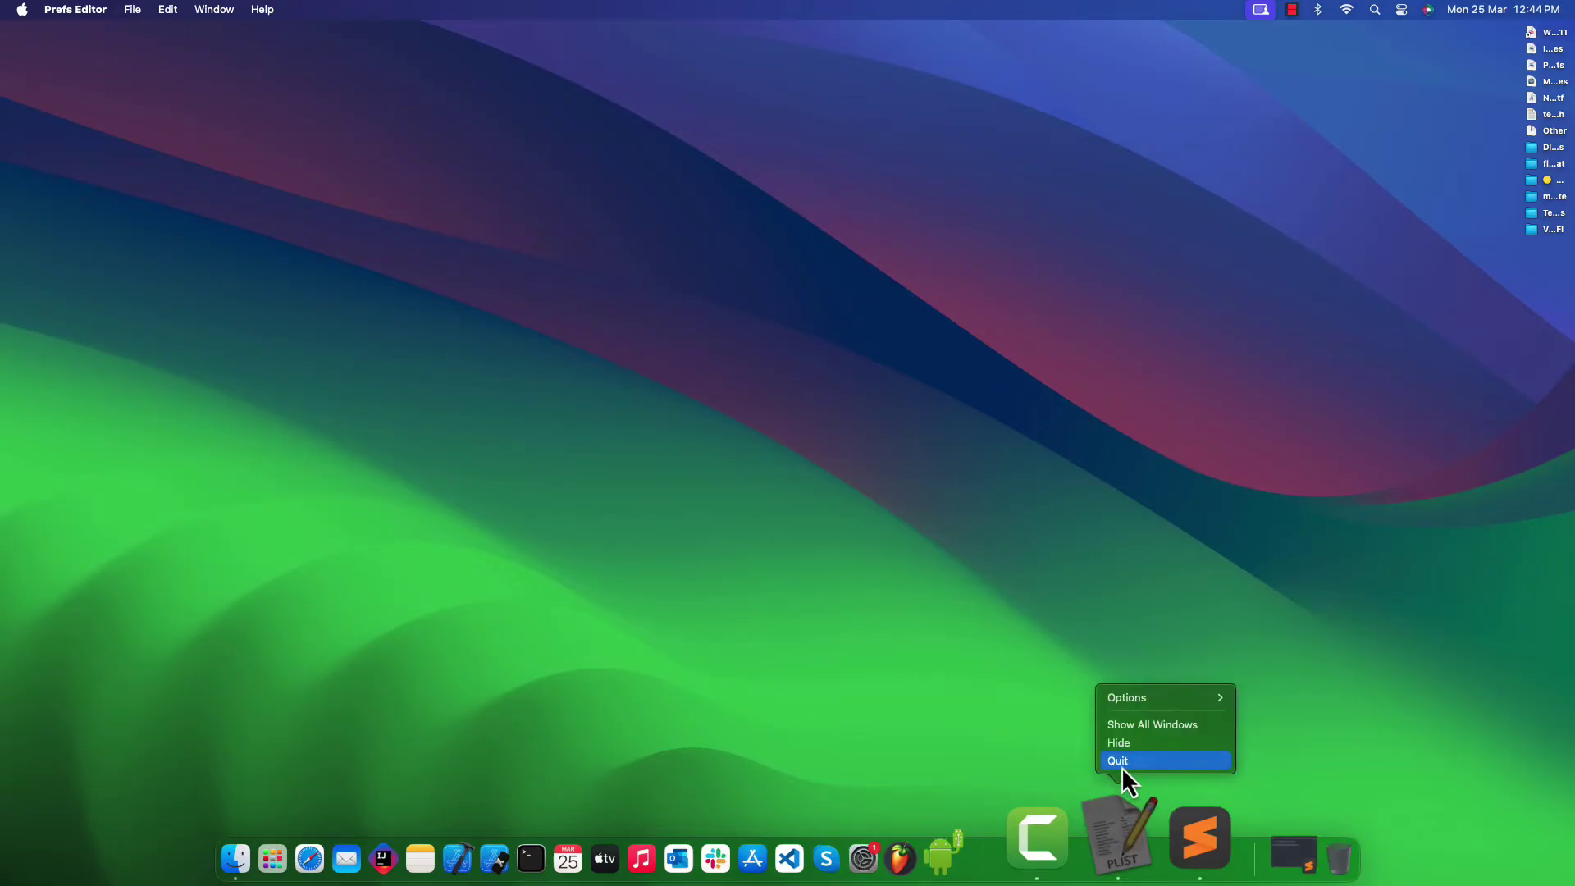
left_click(1121, 766)
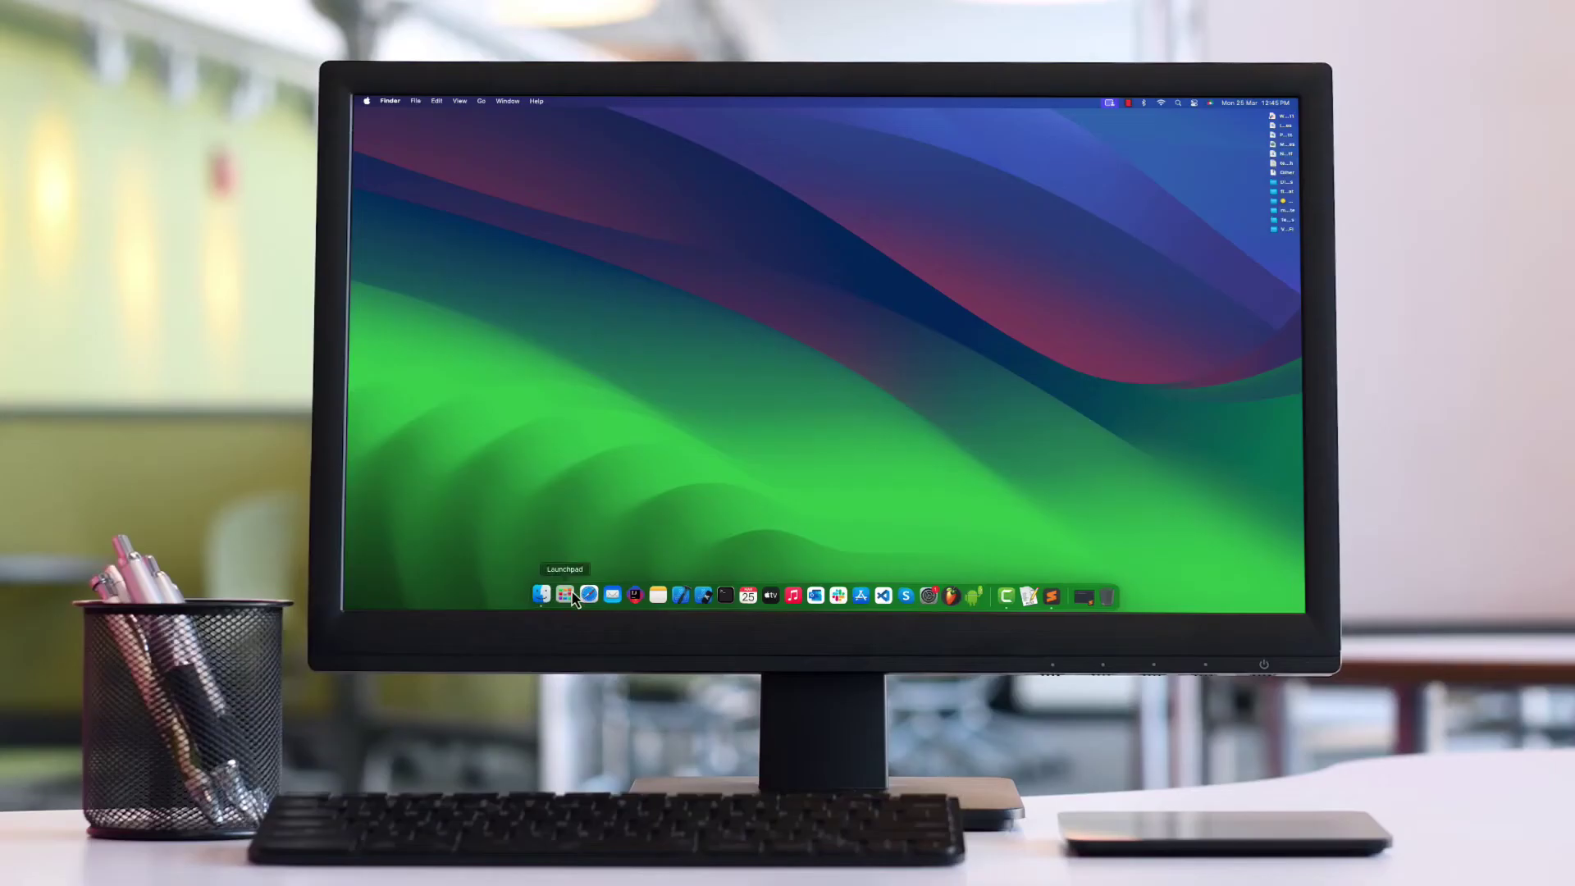
Relaunch CrossOver from a Launchpad search for 'crossover' and restart the trial with Try Now
left_click(364, 859)
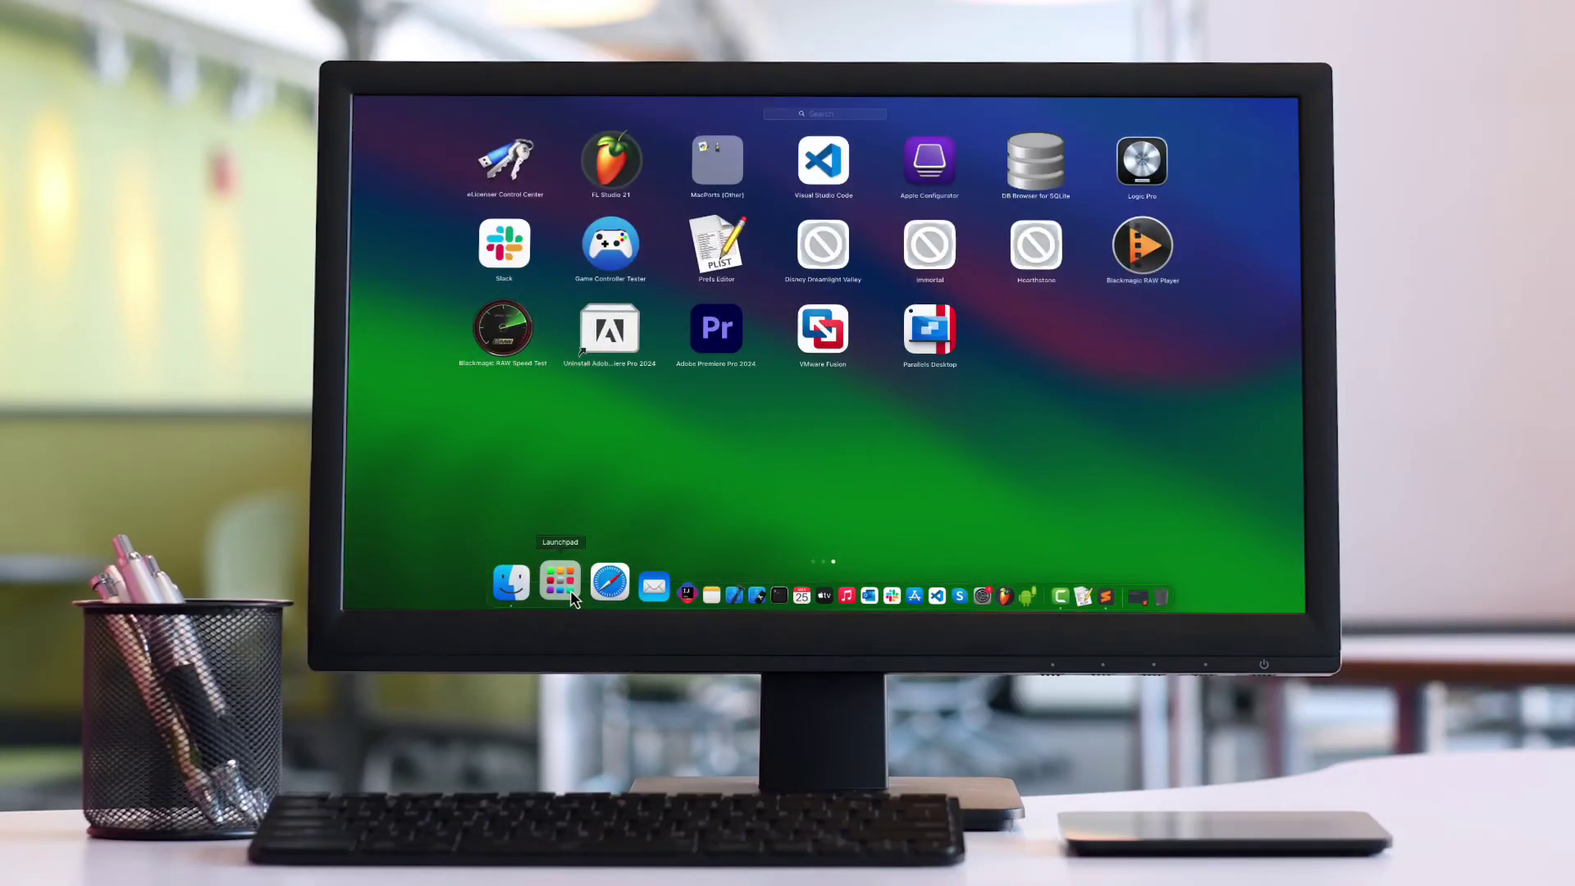
type("crossover")
key("Return")
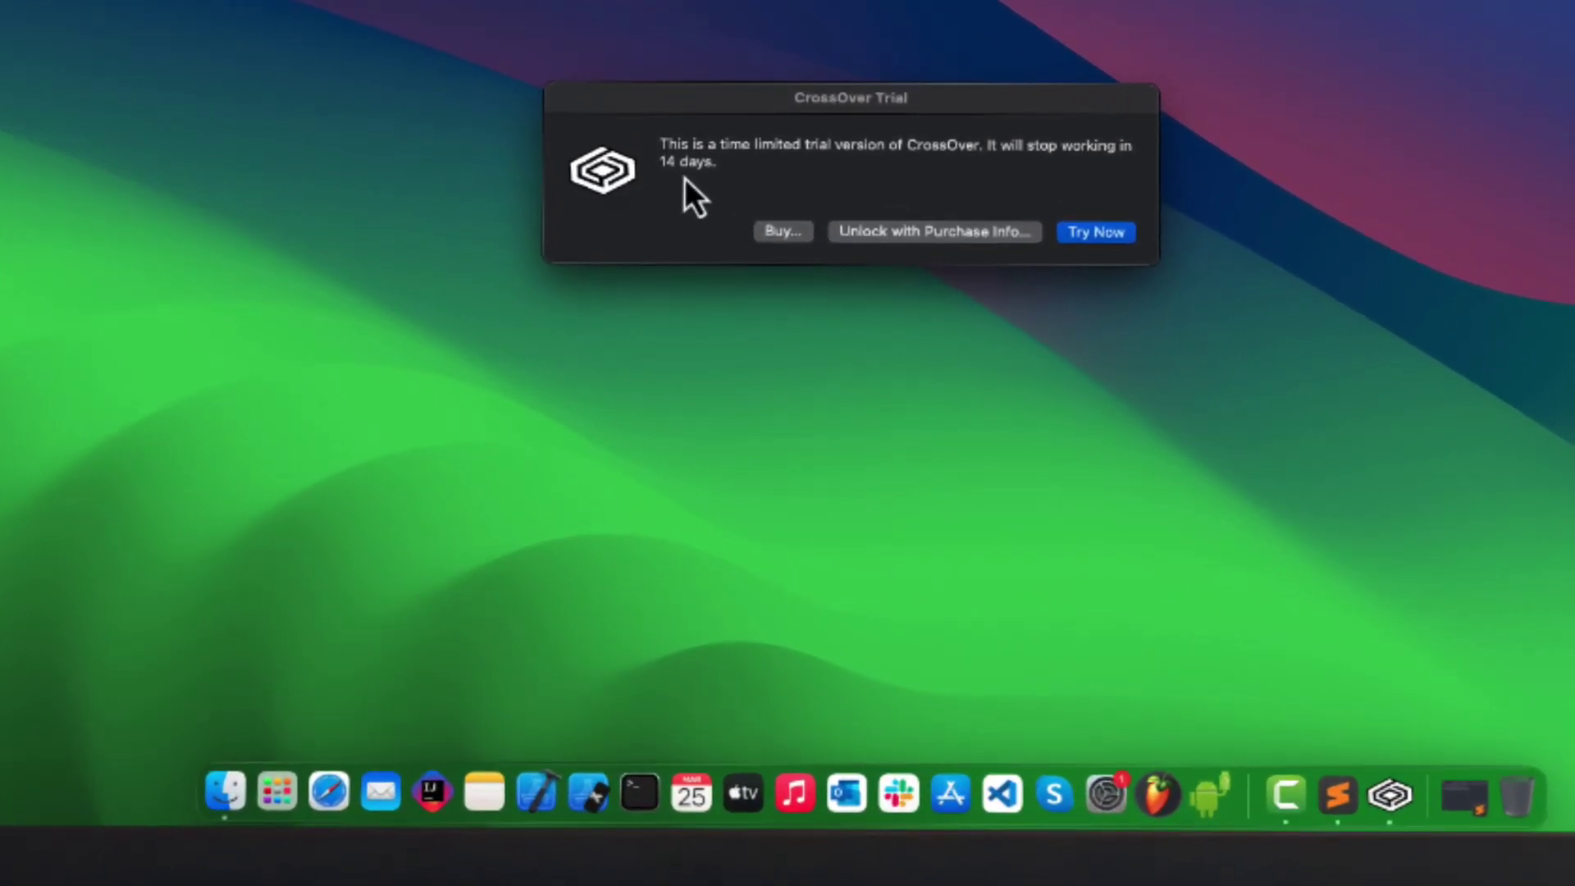
left_click(1099, 234)
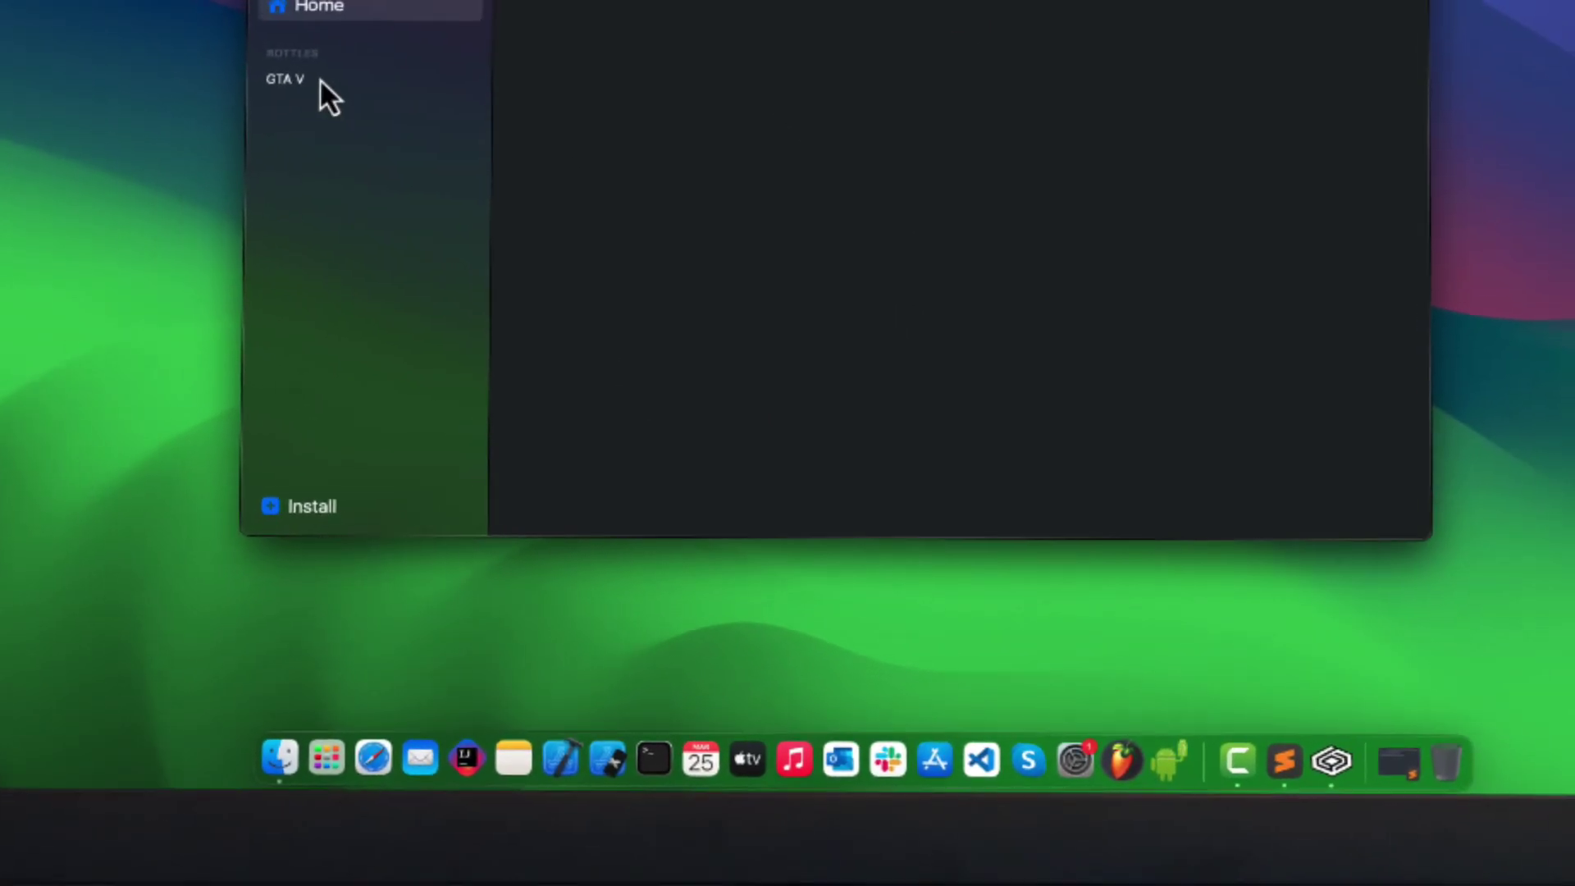
Select the GTA V bottle and show About CrossOver with version 24.0
left_click(320, 79)
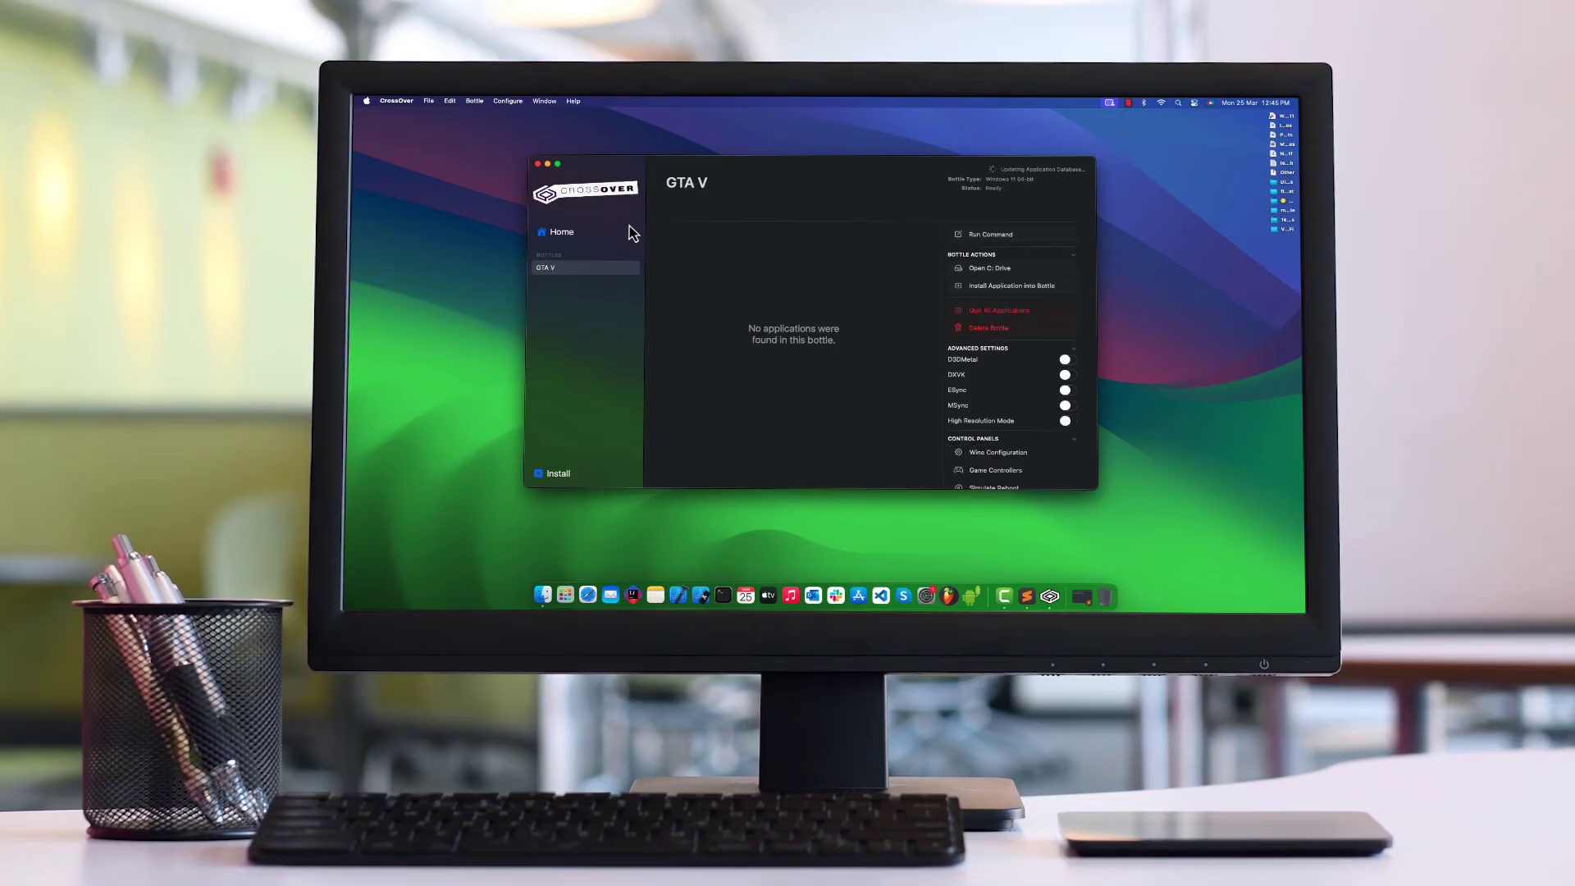
left_click(403, 102)
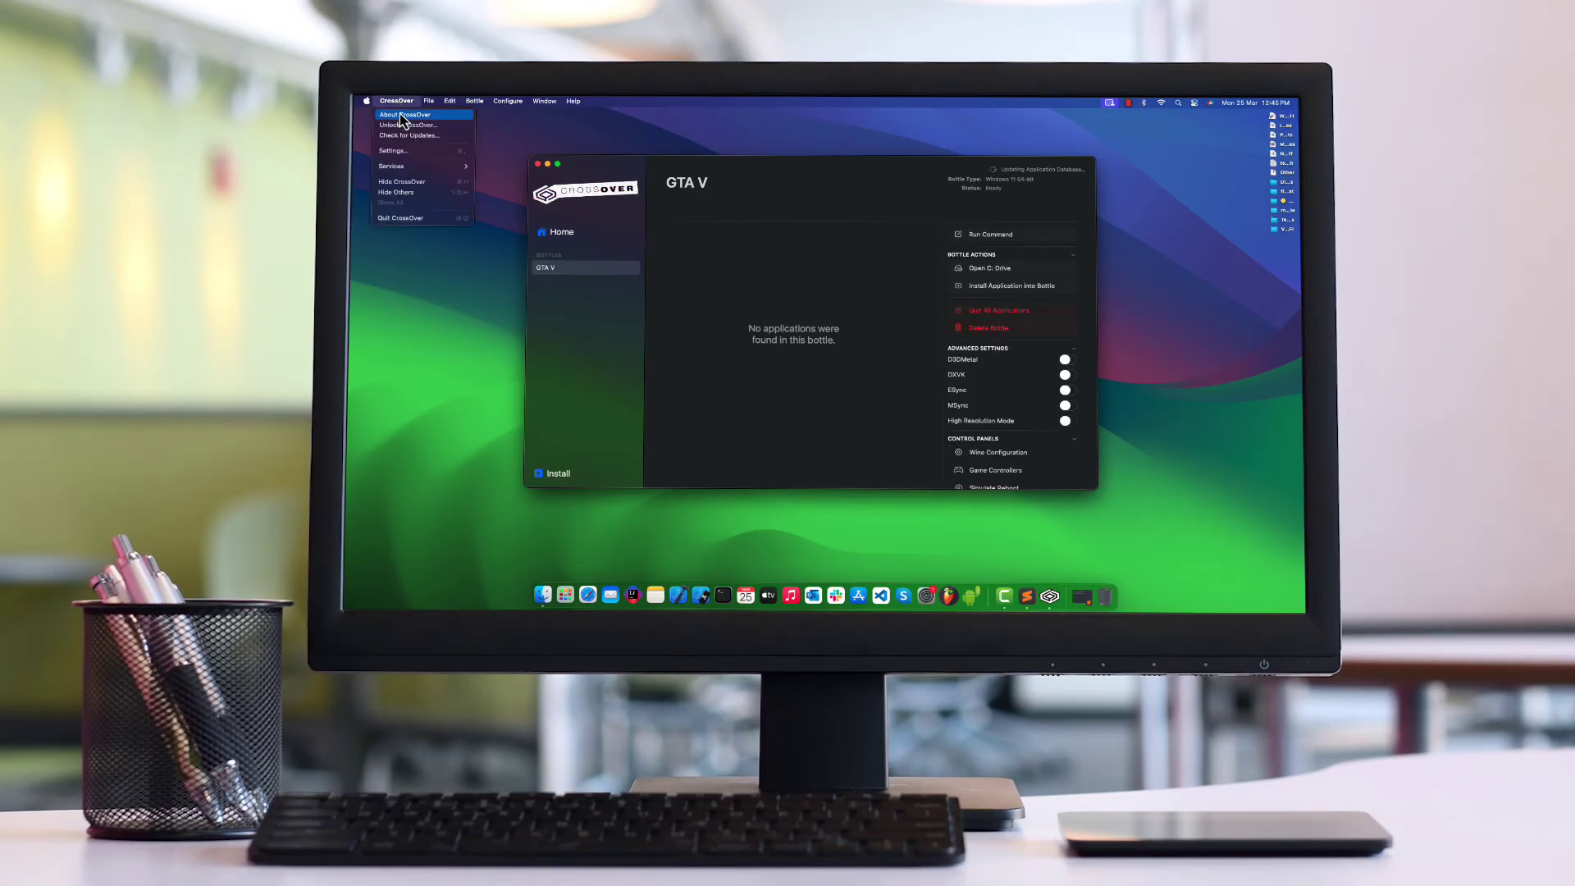
left_click(400, 113)
left_click_drag(791, 258, 867, 258)
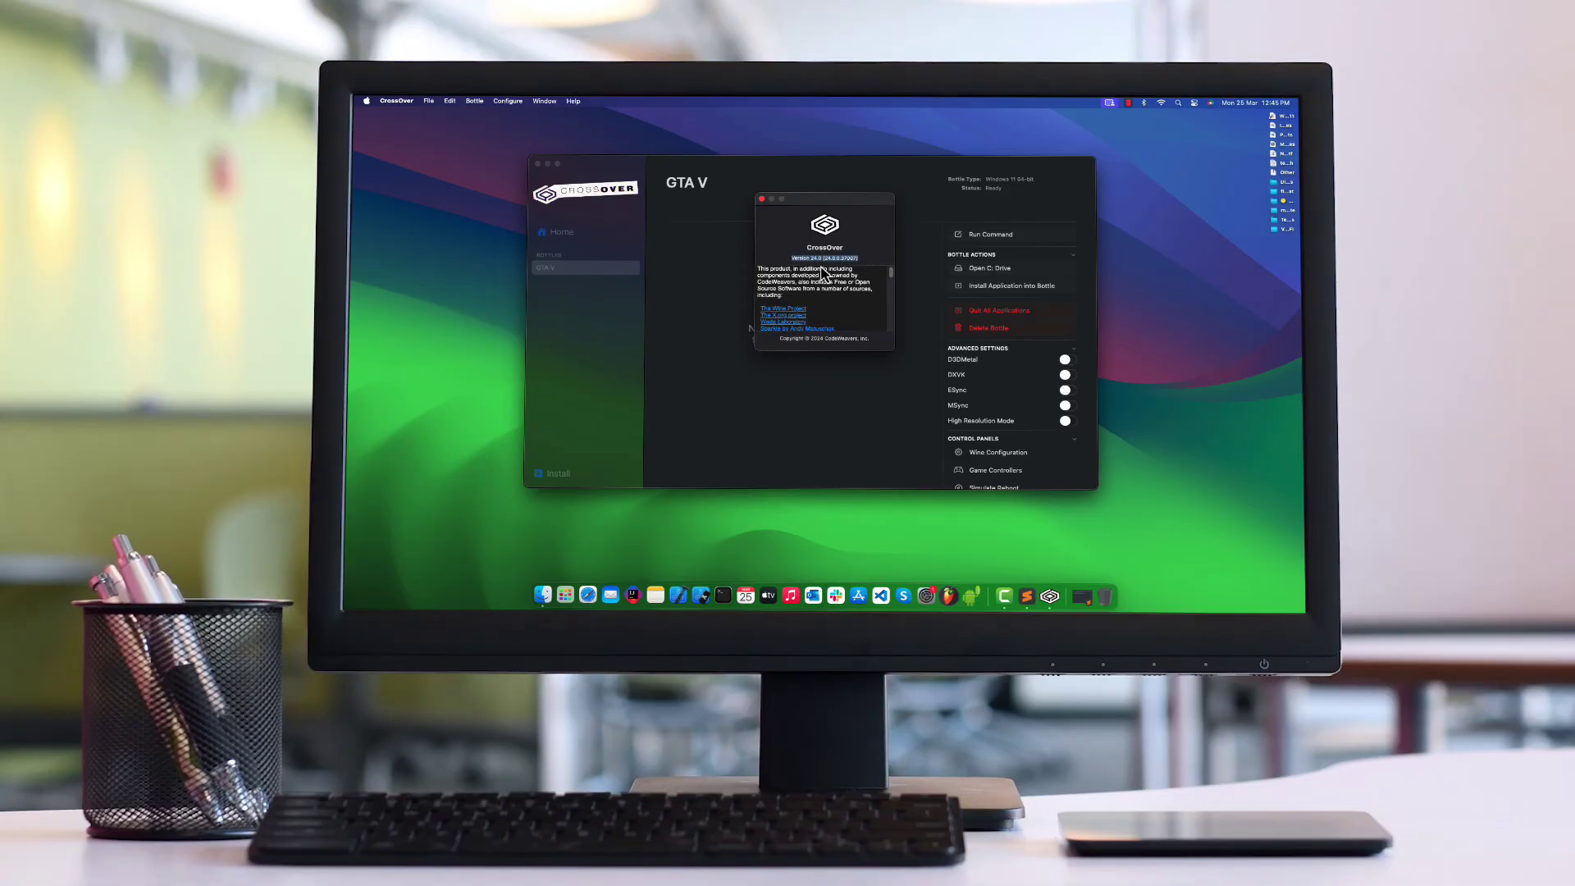